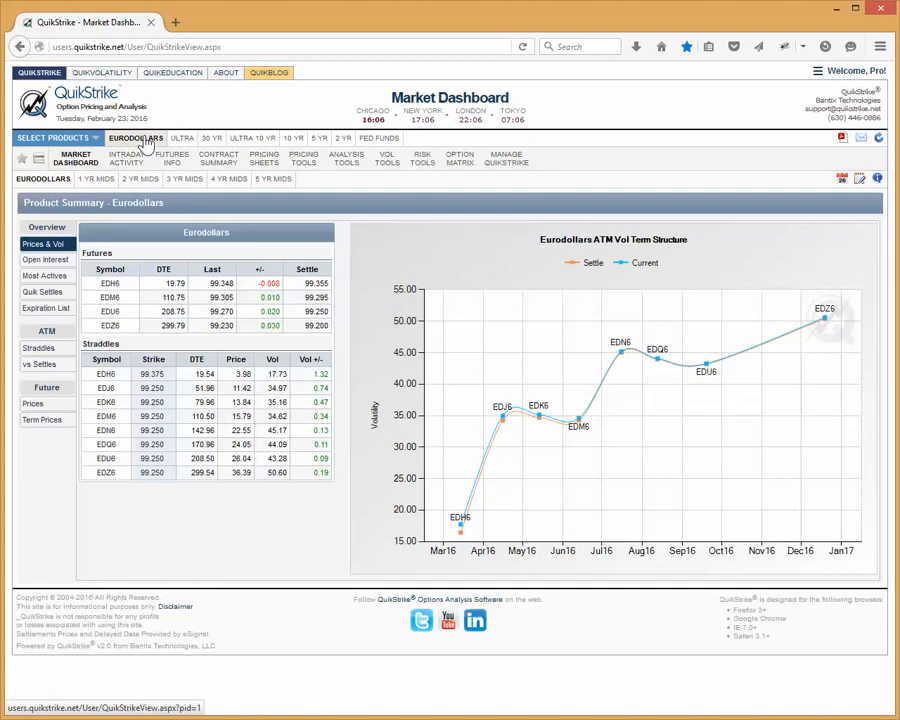
Open the Calendar Builder for Eurodollars from the market dashboard.
left_click(80, 159)
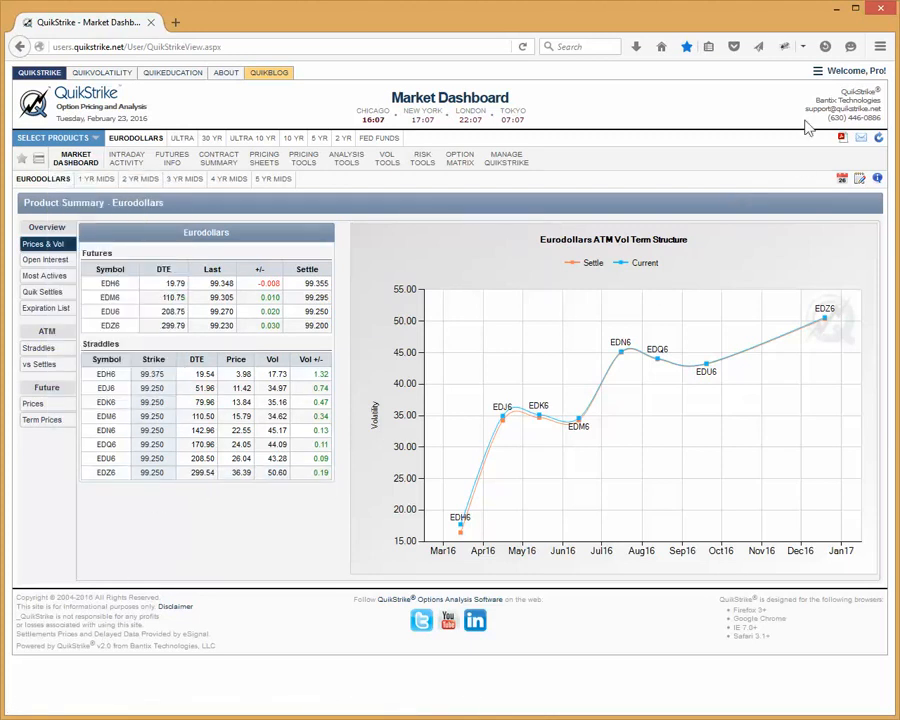
mouse_move(824, 70)
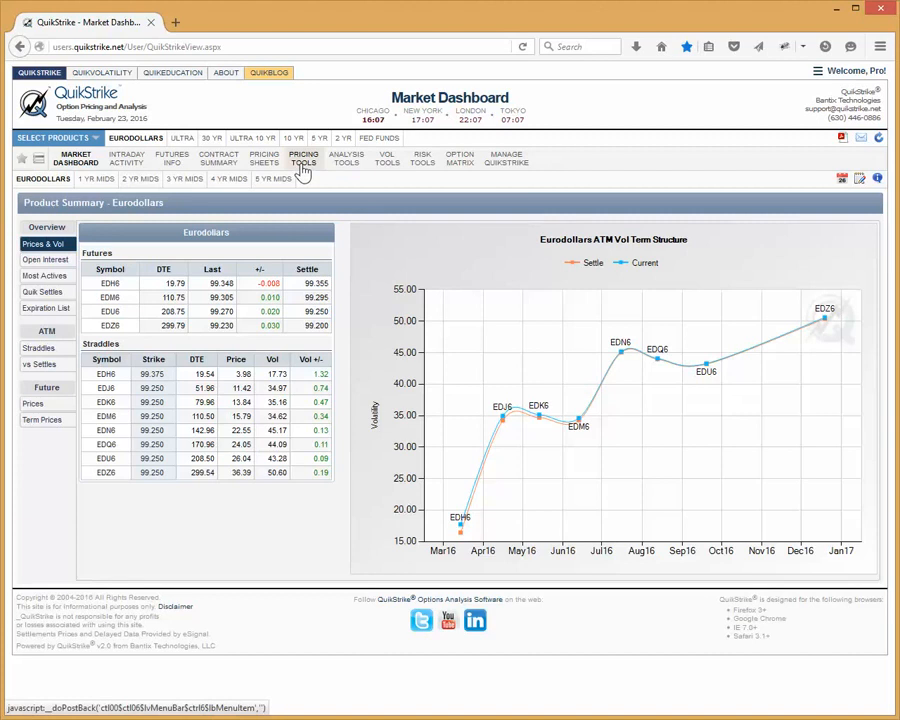
mouse_move(302, 172)
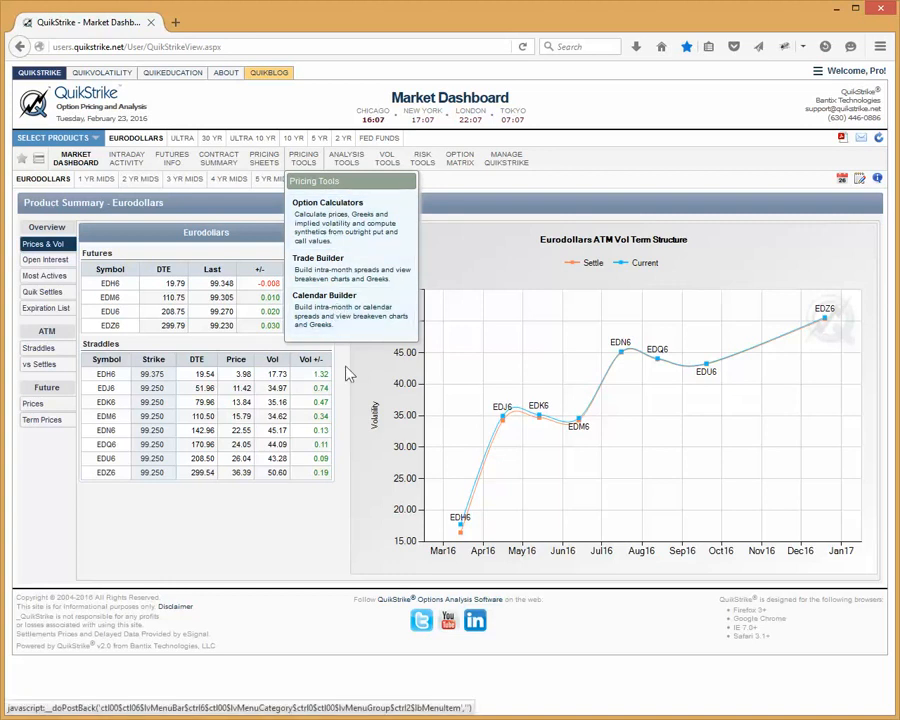
left_click(328, 320)
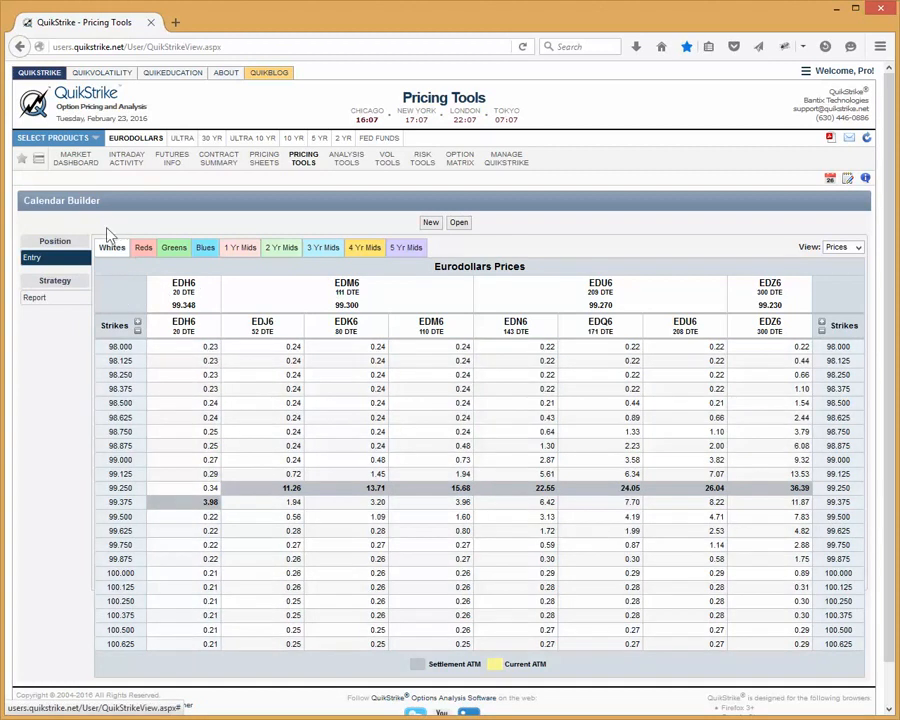
Show the 2 Yr Mids contracts in the entry matrix, check the strategy report page and return to position entry.
left_click(113, 248)
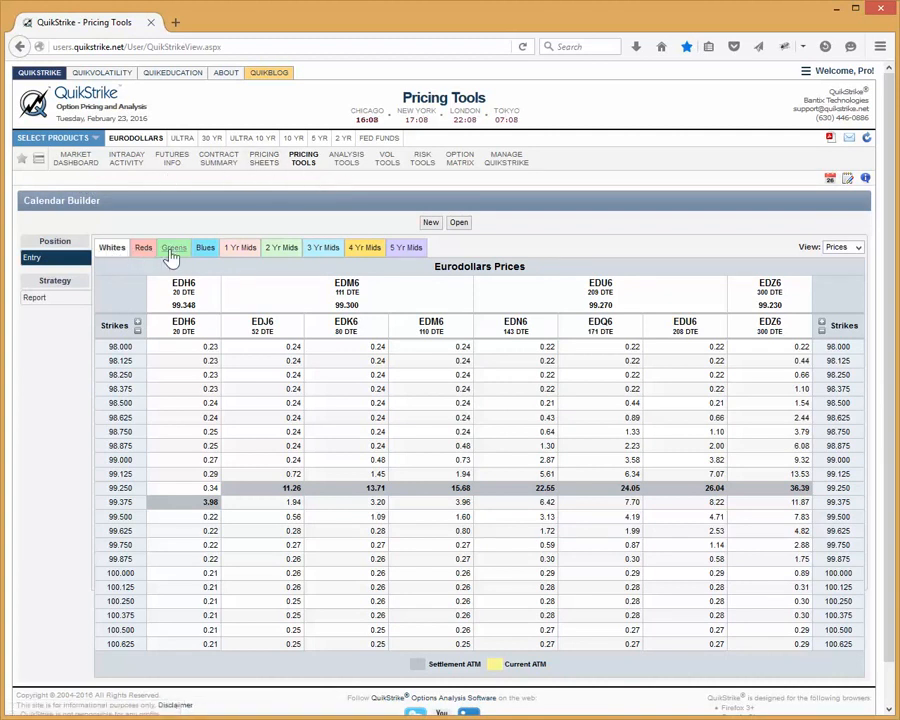
left_click(283, 248)
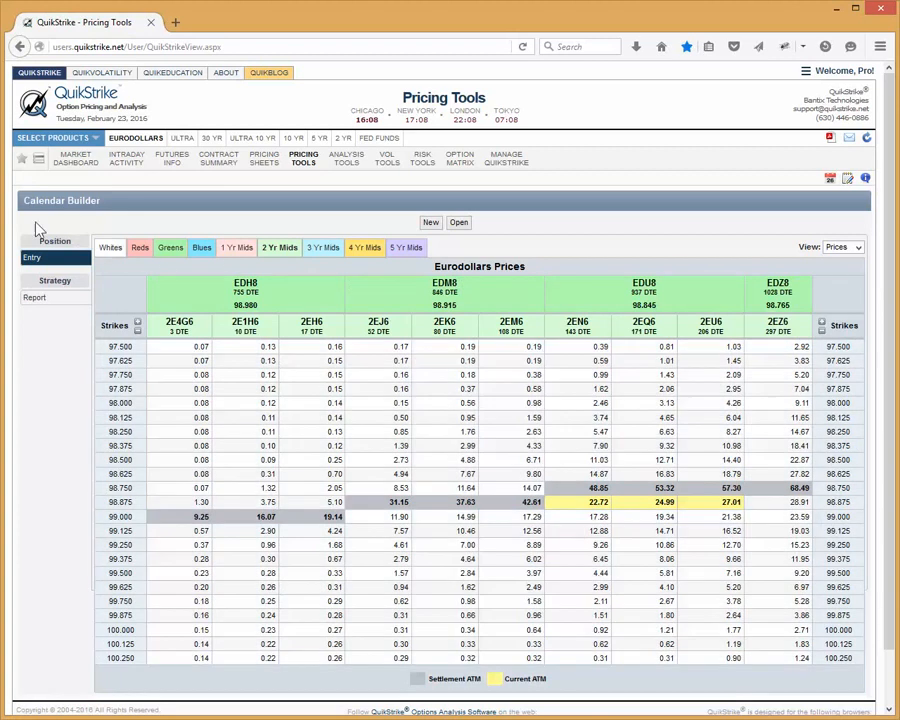
left_click(40, 258)
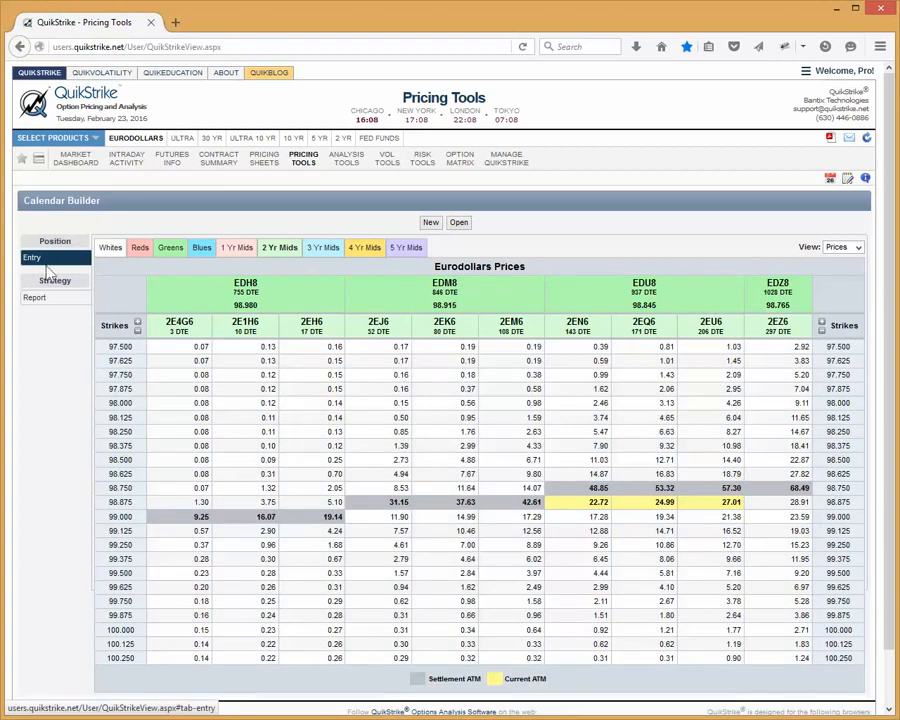
left_click(35, 300)
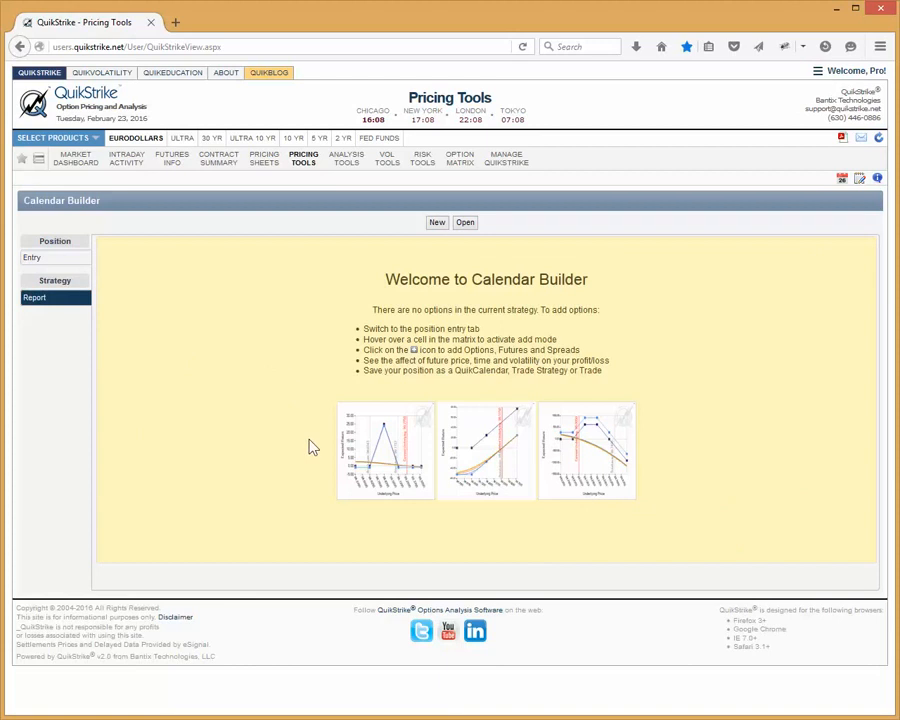
left_click(34, 259)
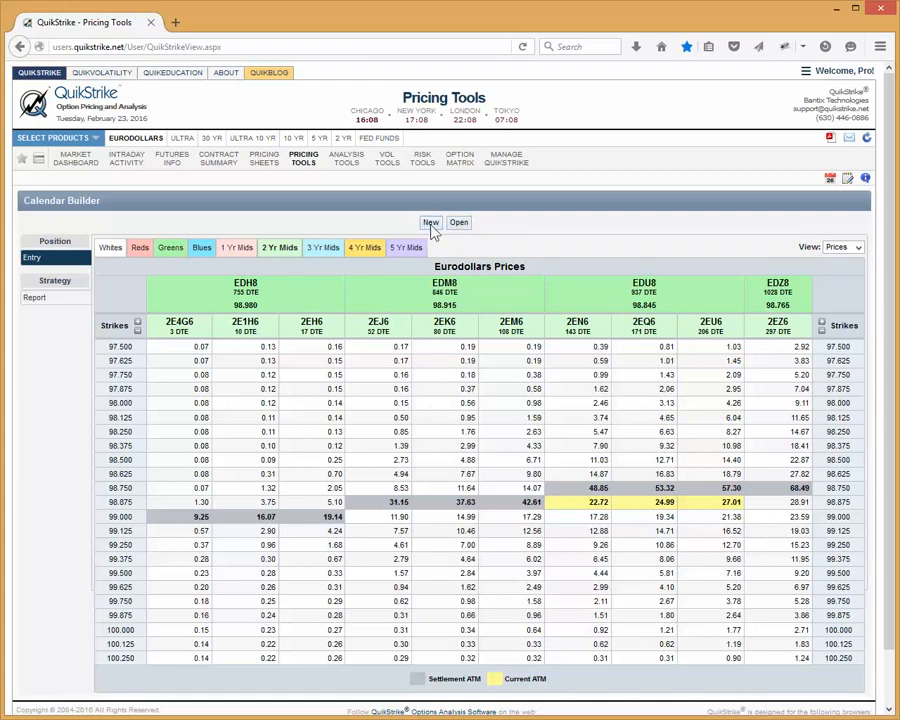
With the matrix showing prices, buy one 2EK6 98.750 put spread with a 2X width and add it to the strategy.
left_click(859, 250)
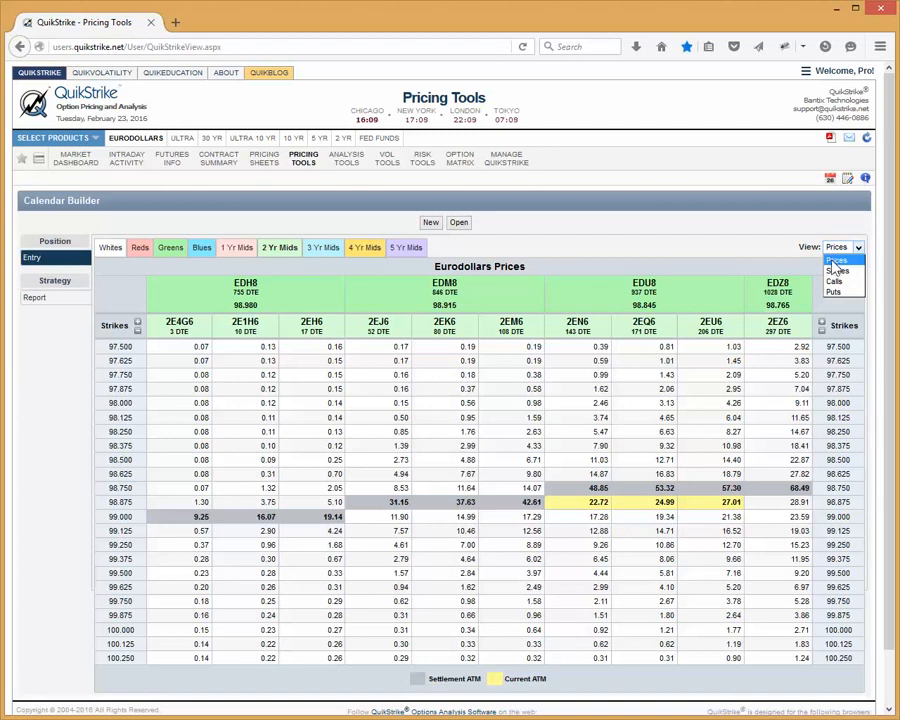
left_click(835, 262)
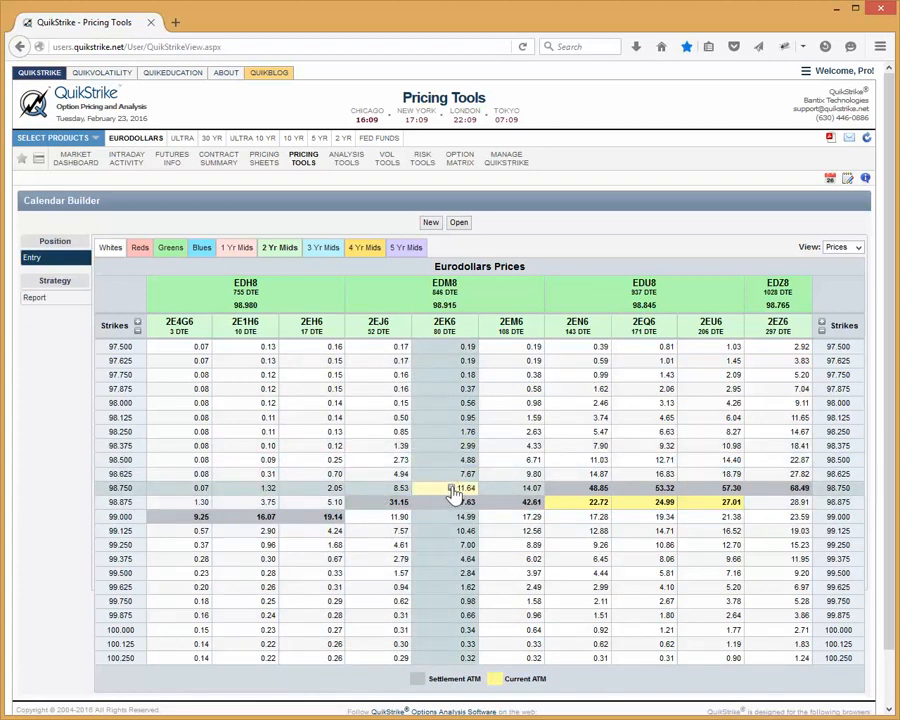
left_click(453, 492)
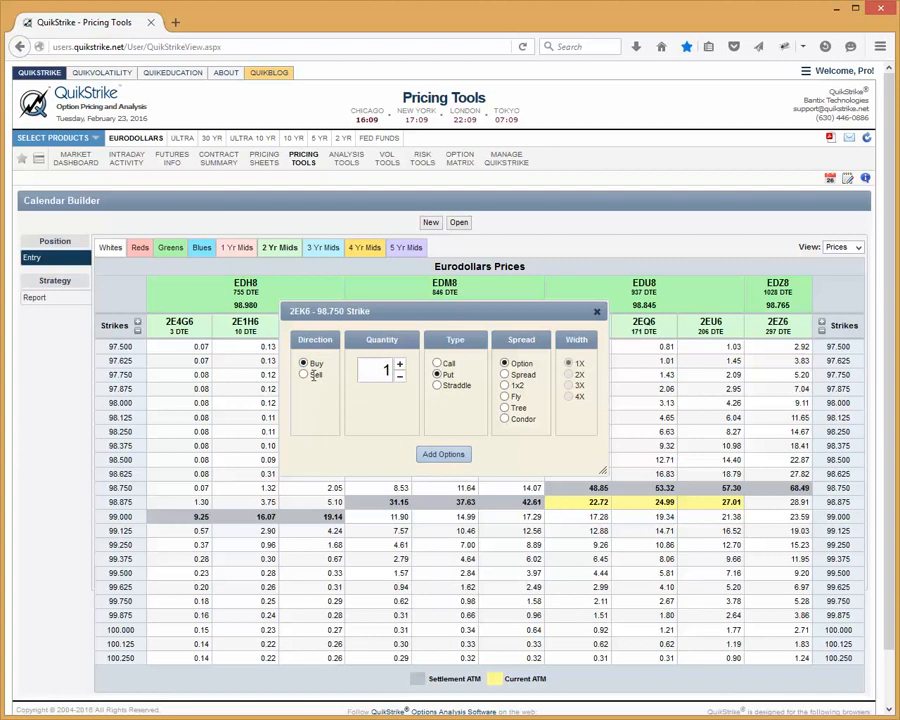
left_click(438, 375)
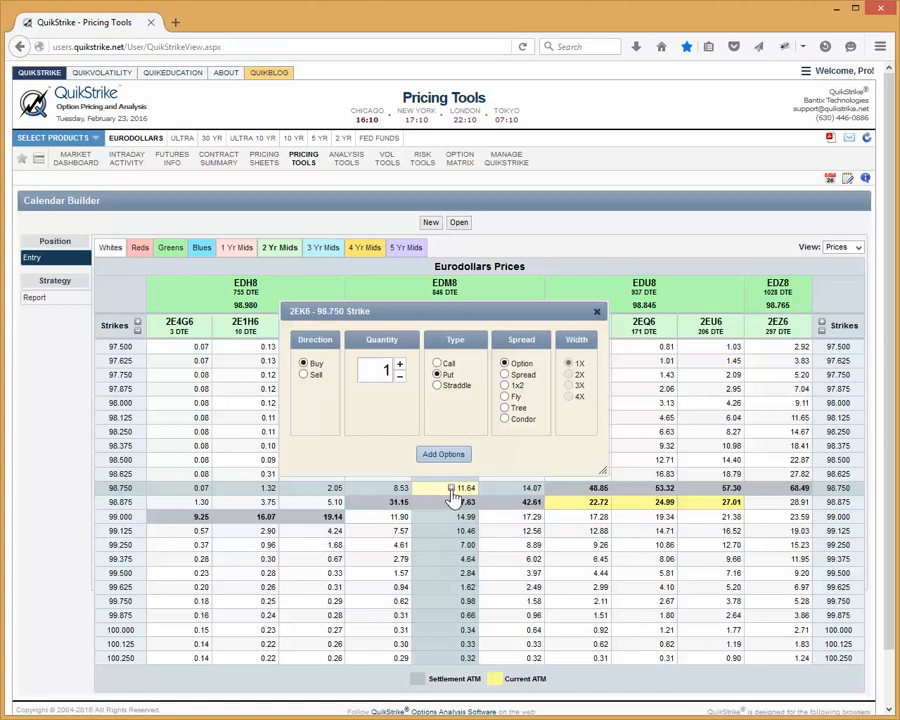
left_click_drag(446, 308, 447, 268)
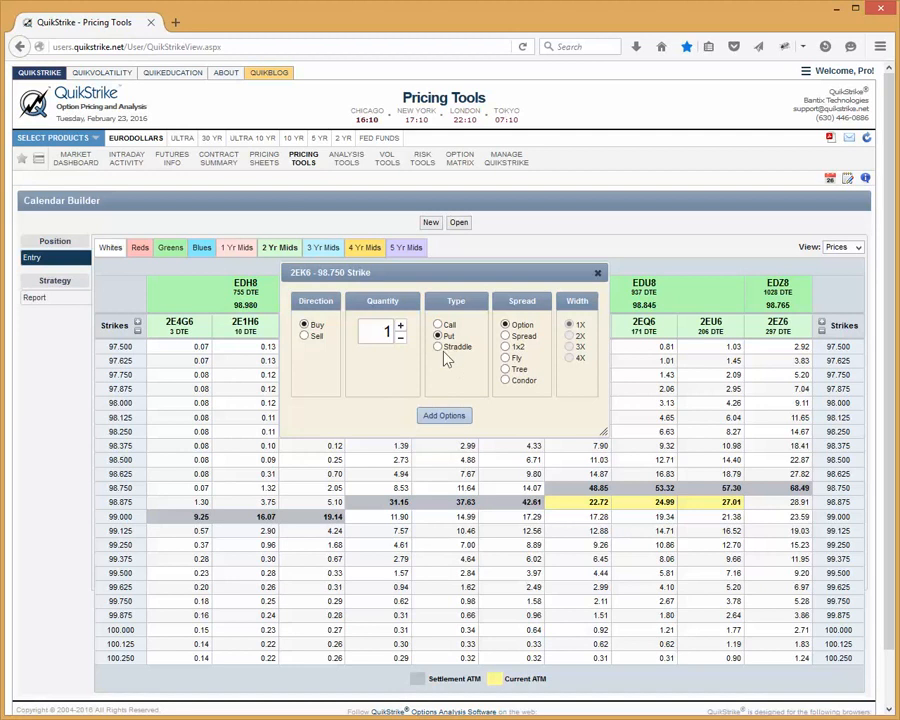
left_click(508, 337)
left_click(569, 336)
left_click(443, 418)
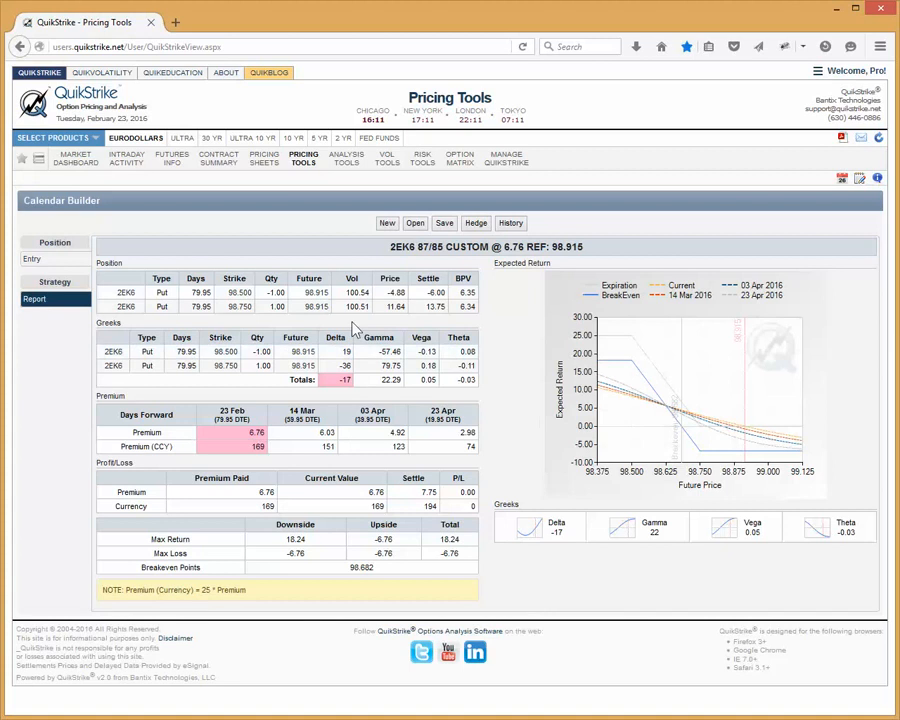
left_click(444, 224)
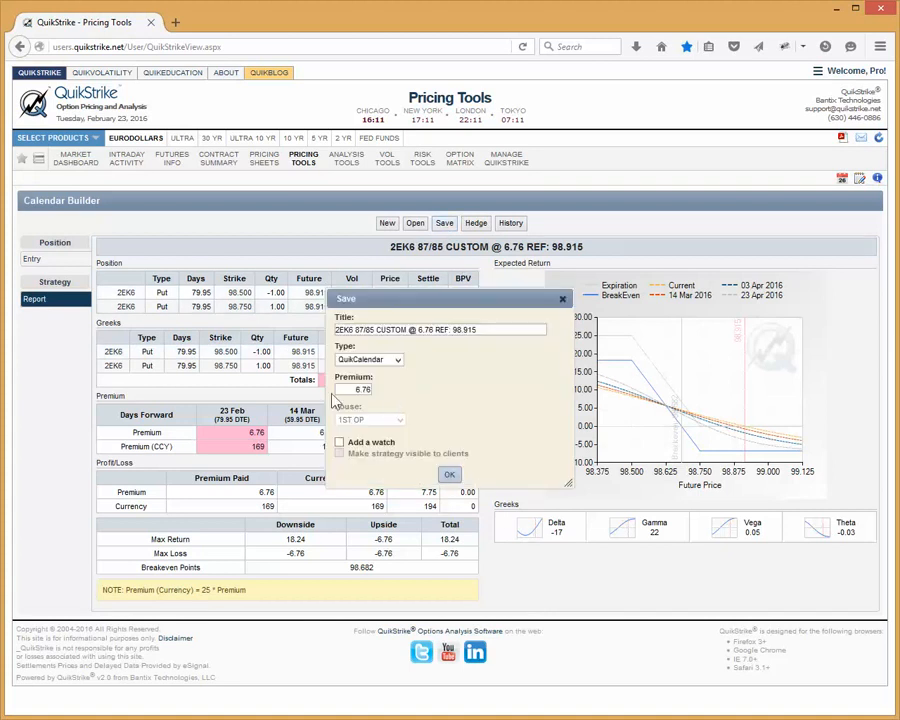
double_click(389, 329)
type("PS")
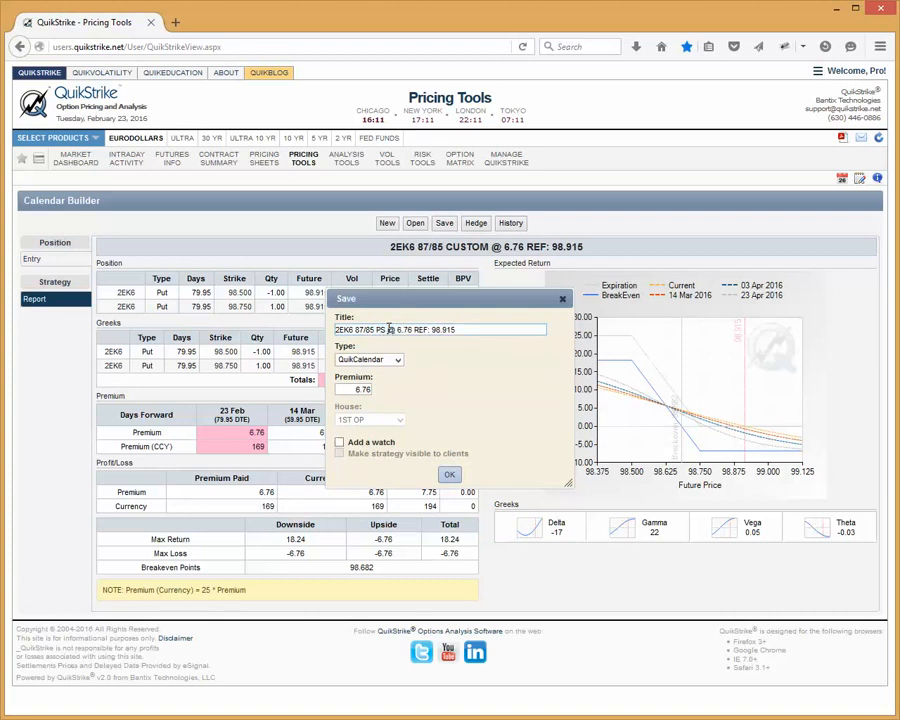
key("Tab")
key("Tab")
left_click(340, 442)
left_click(562, 301)
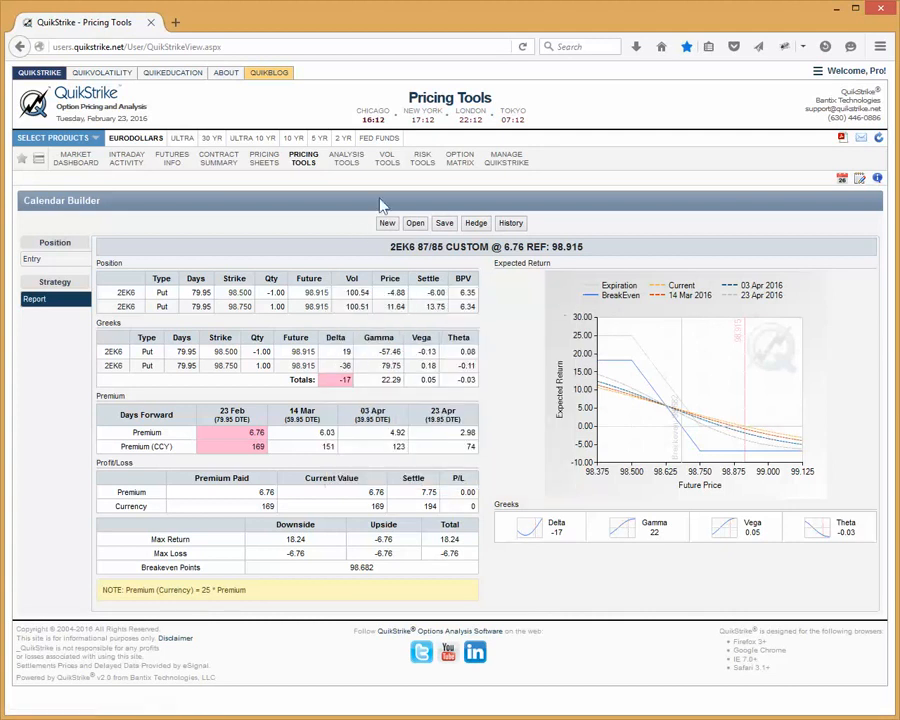
Hedge the put spread with 0.17 futures at a price of 98.915 and recheck the hedge quantity.
left_click(476, 224)
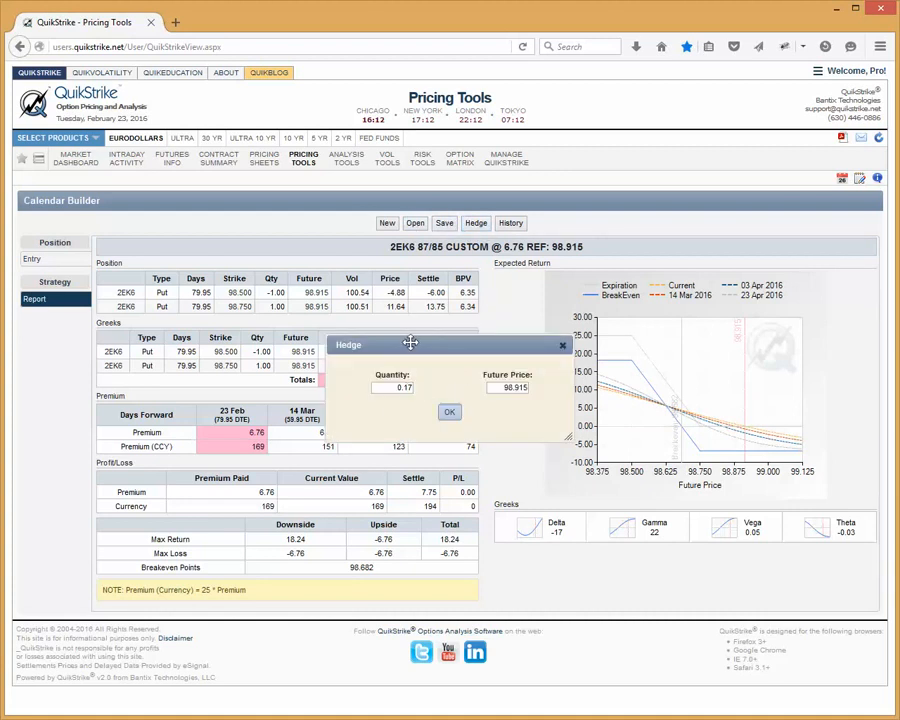
left_click_drag(410, 344, 455, 334)
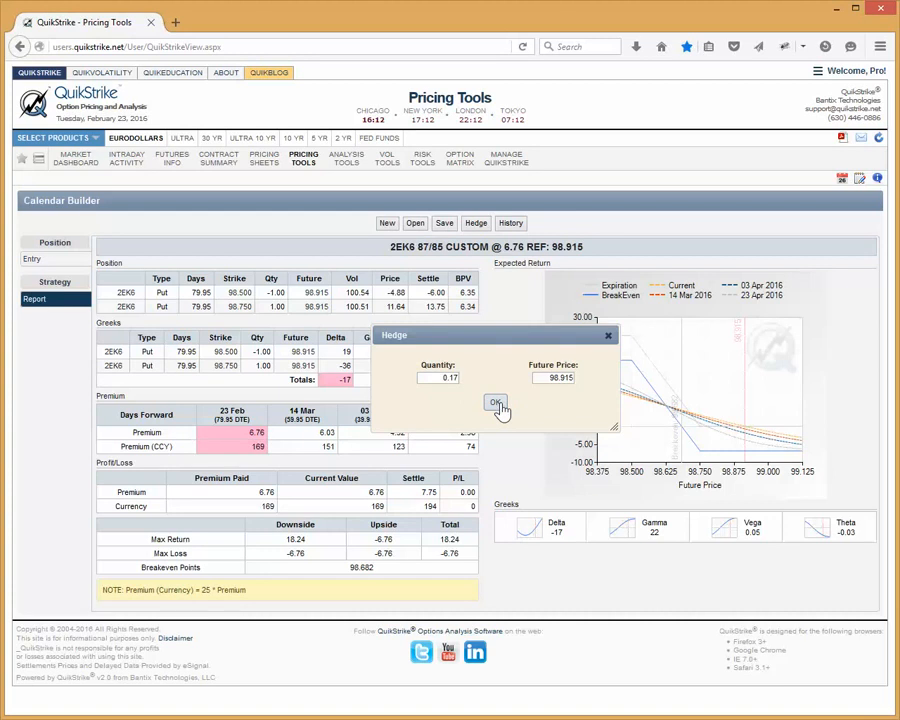
left_click(497, 405)
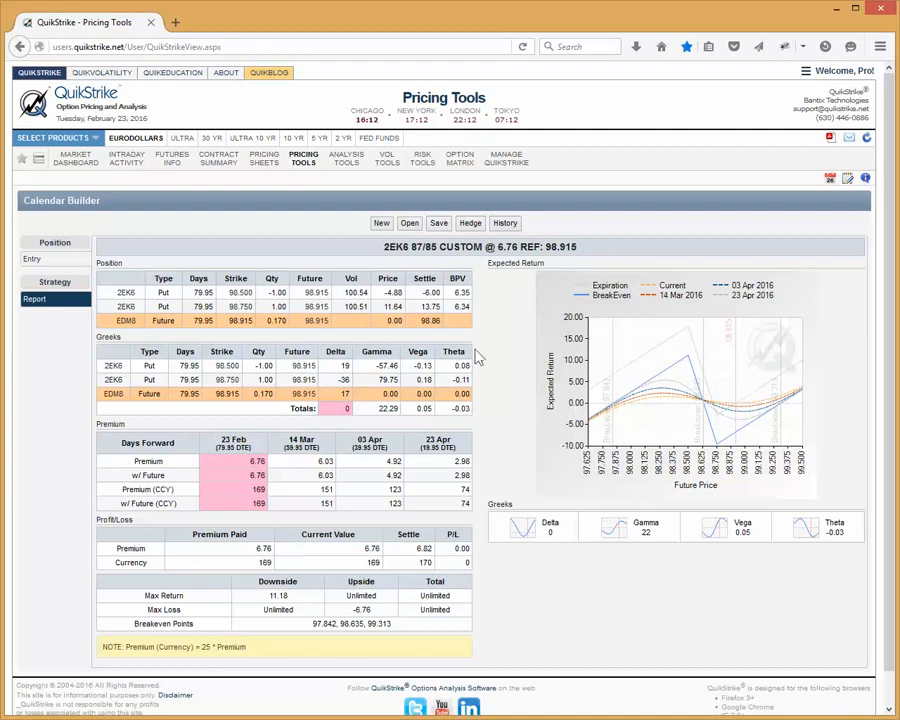
left_click(470, 223)
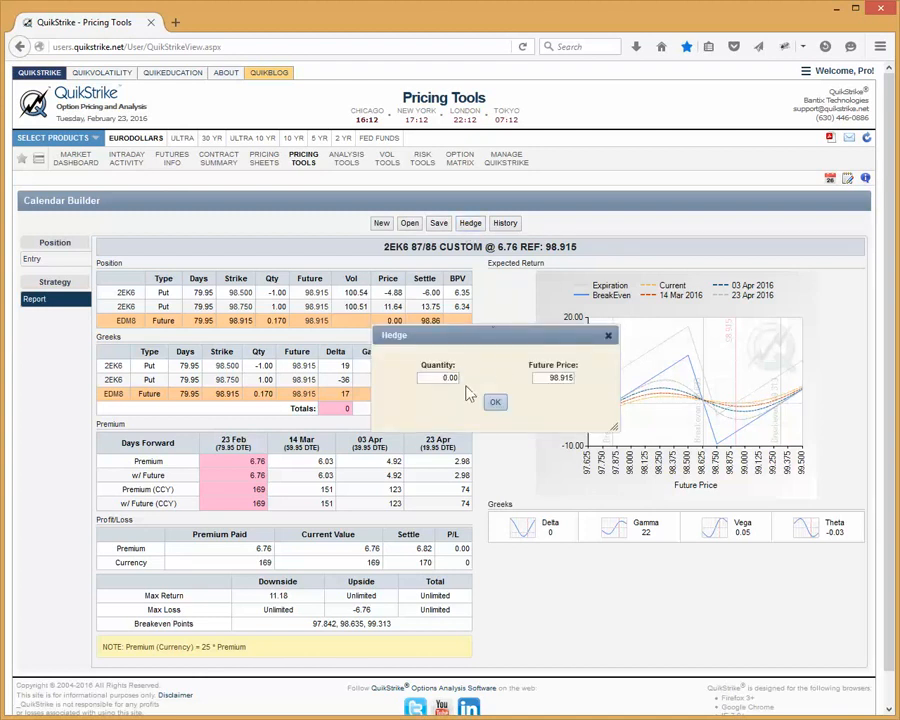
left_click(608, 336)
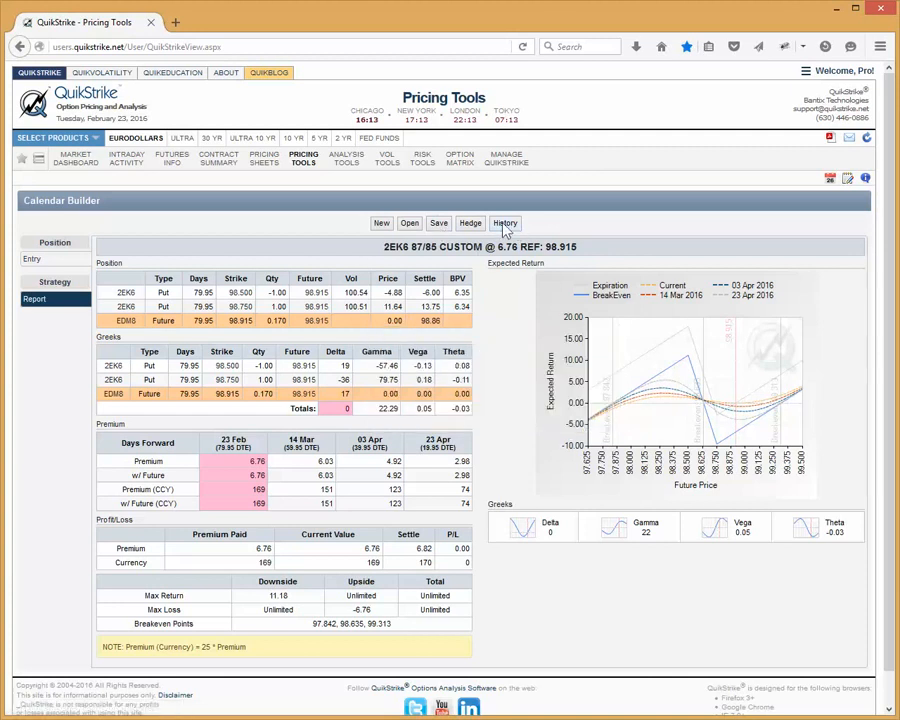
Start a new QuikCalendar, discarding the current one, and add a bought 2EK6 98.750 put spread, quantity 1, 2X width.
left_click(381, 225)
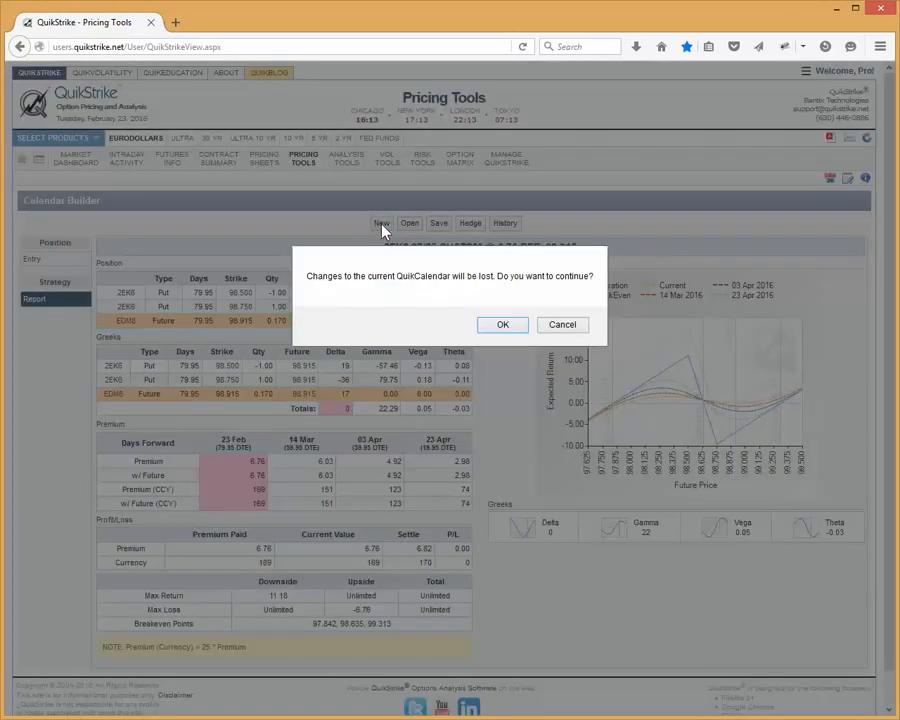
left_click(503, 326)
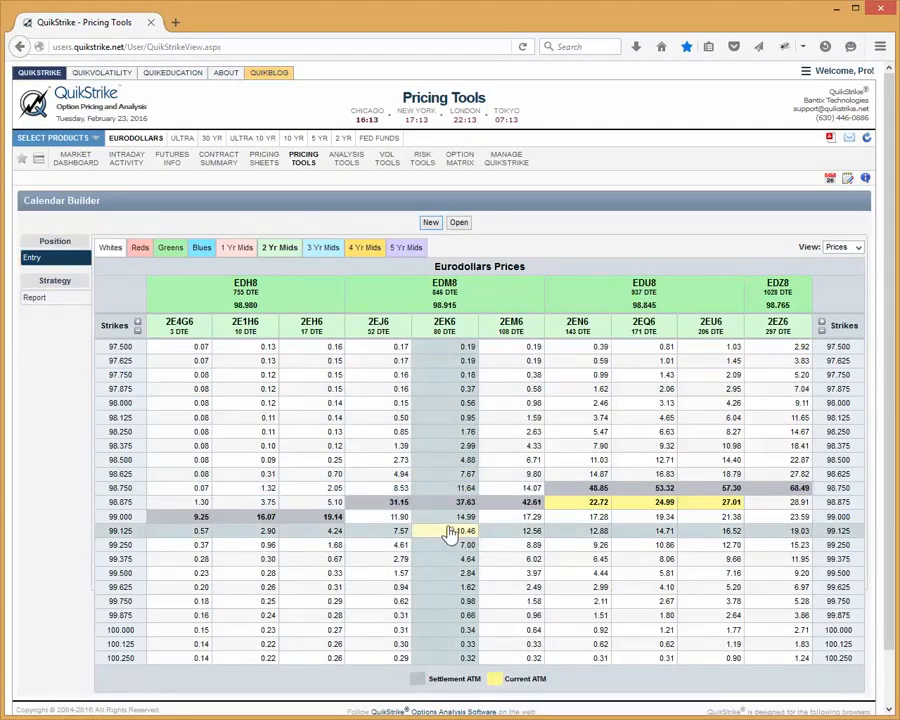
left_click(452, 520)
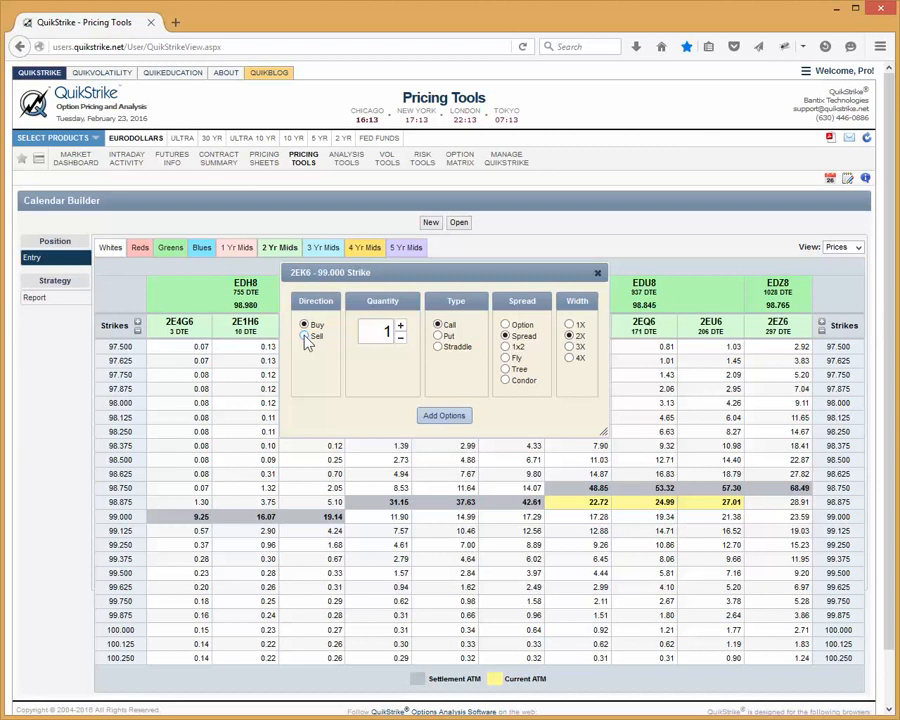
left_click(597, 272)
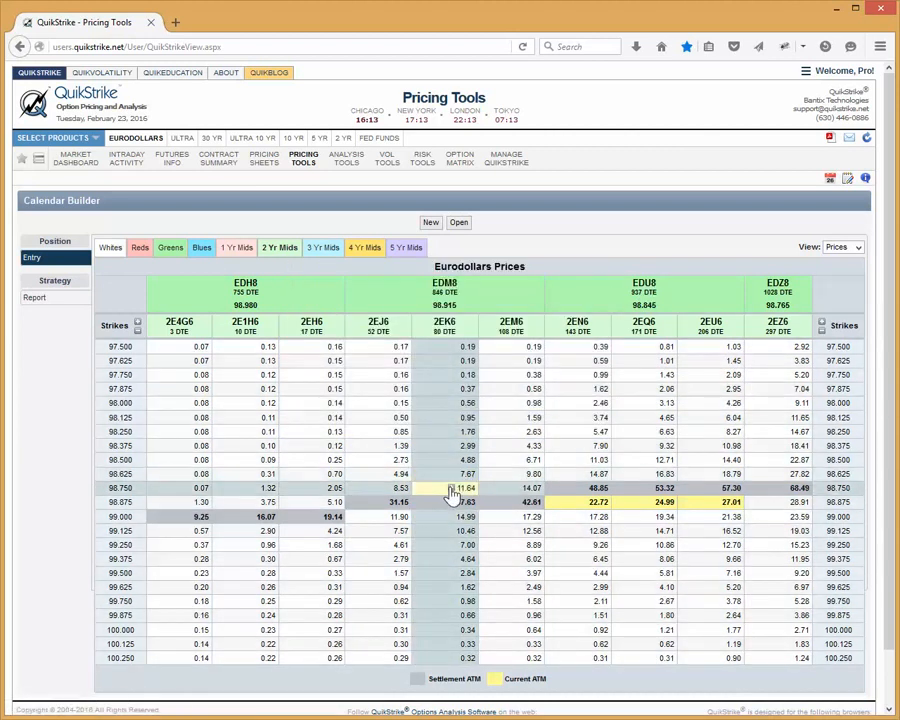
left_click(452, 490)
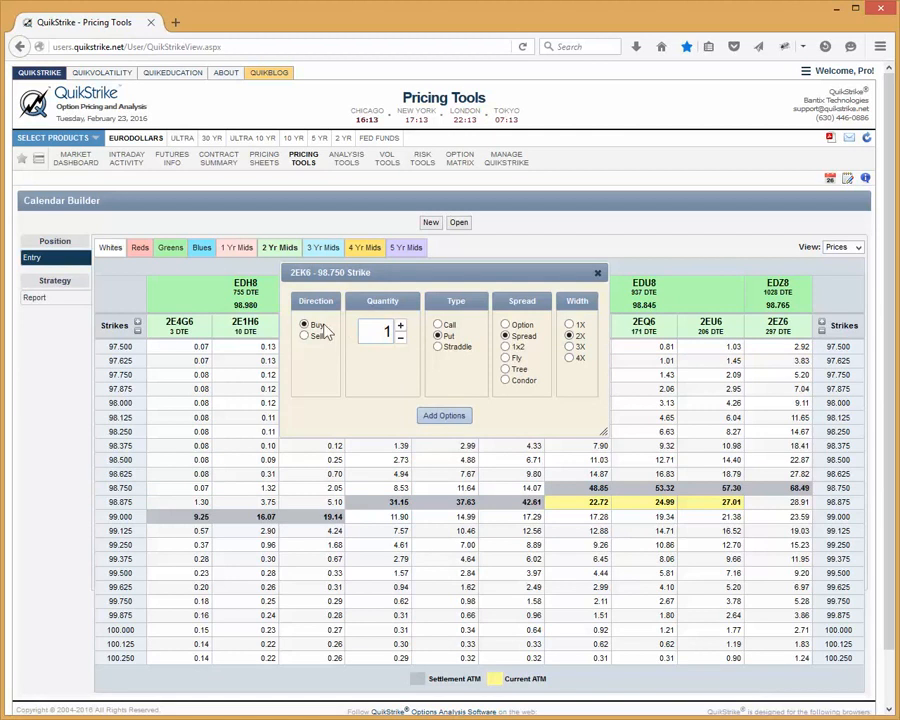
left_click(444, 416)
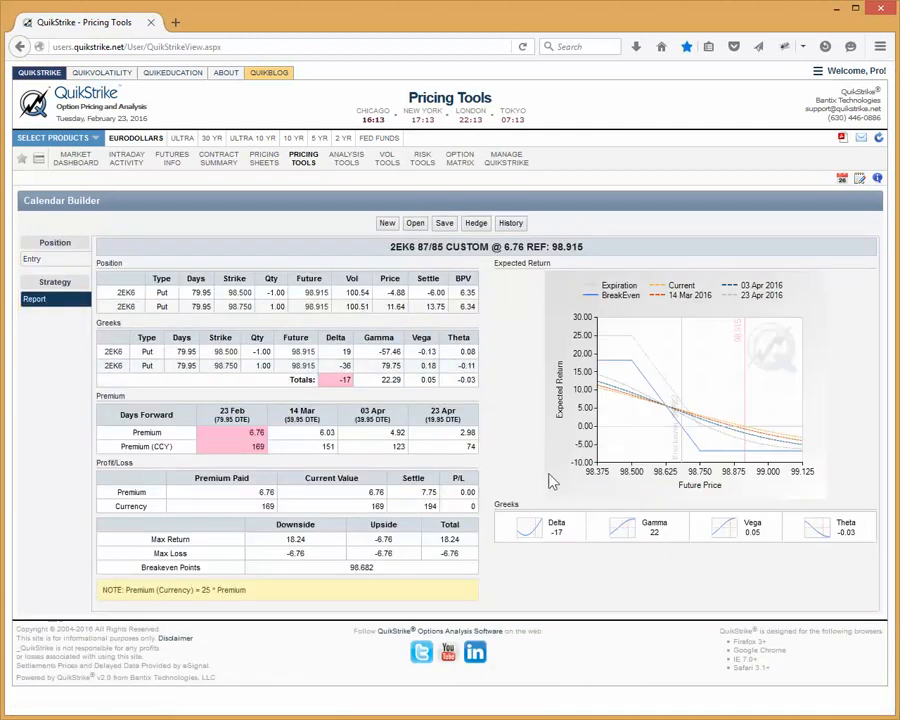
Examine the put spread's history charts for value, future price and Greeks, then close the history window.
left_click(511, 224)
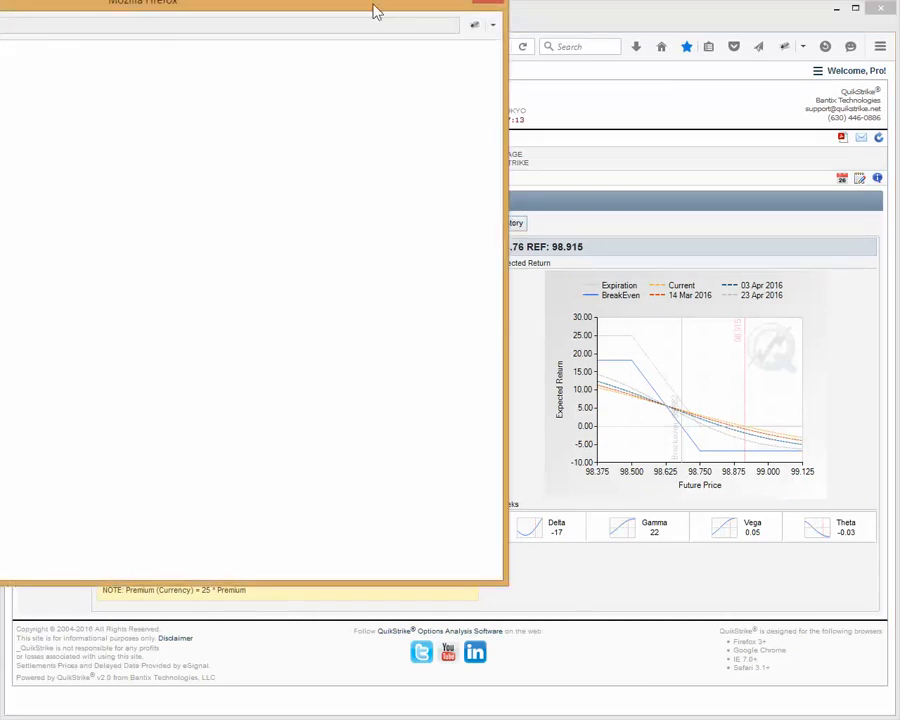
left_click_drag(371, 10, 679, 86)
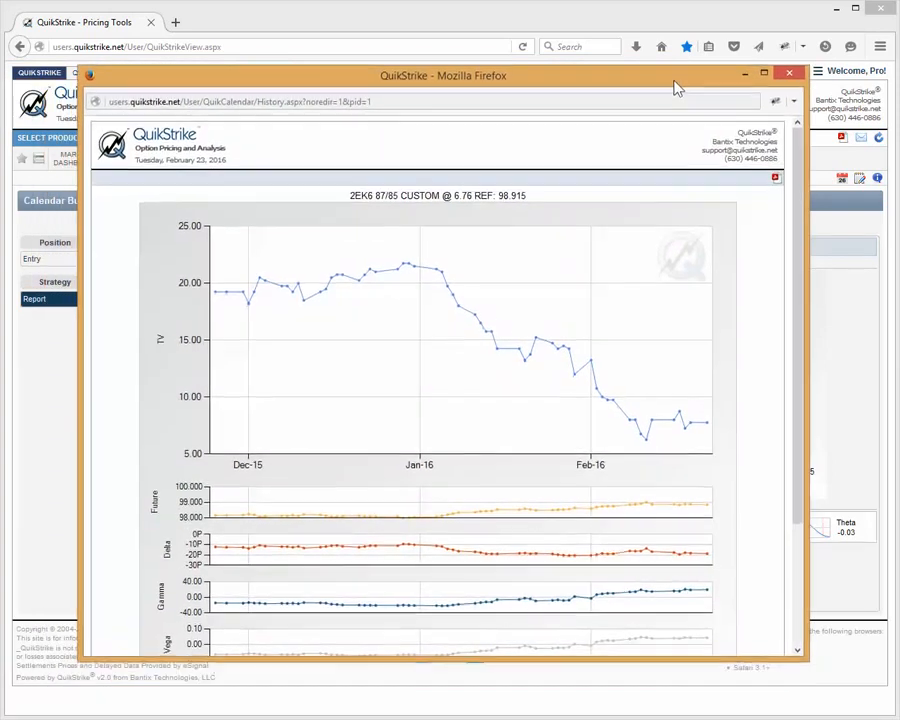
left_click_drag(788, 293, 808, 356)
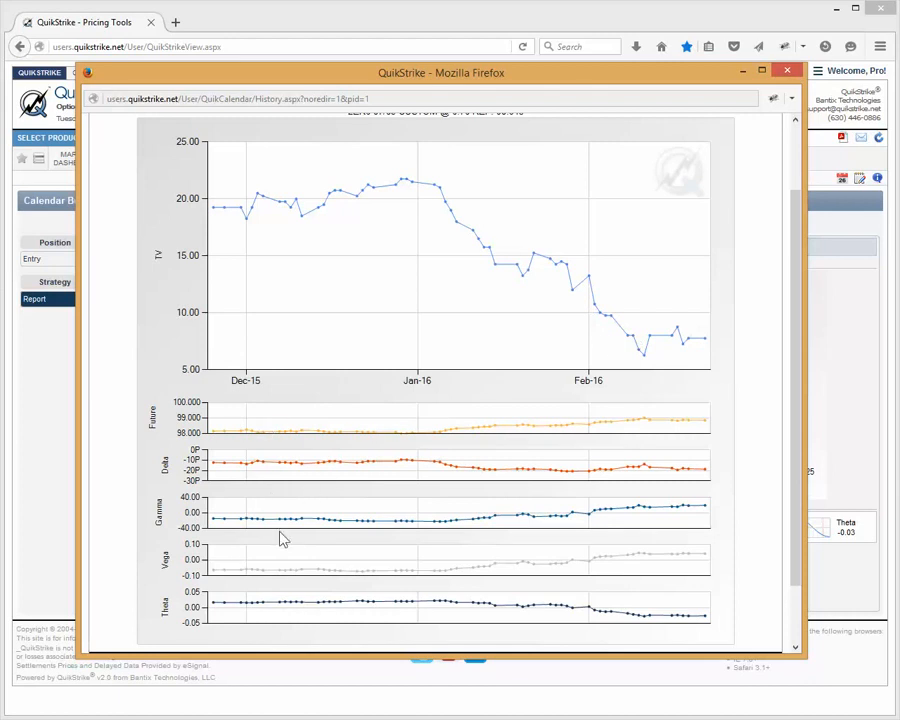
mouse_move(797, 314)
left_mouse_down()
mouse_move(795, 234)
mouse_move(800, 290)
mouse_move(812, 301)
left_mouse_up()
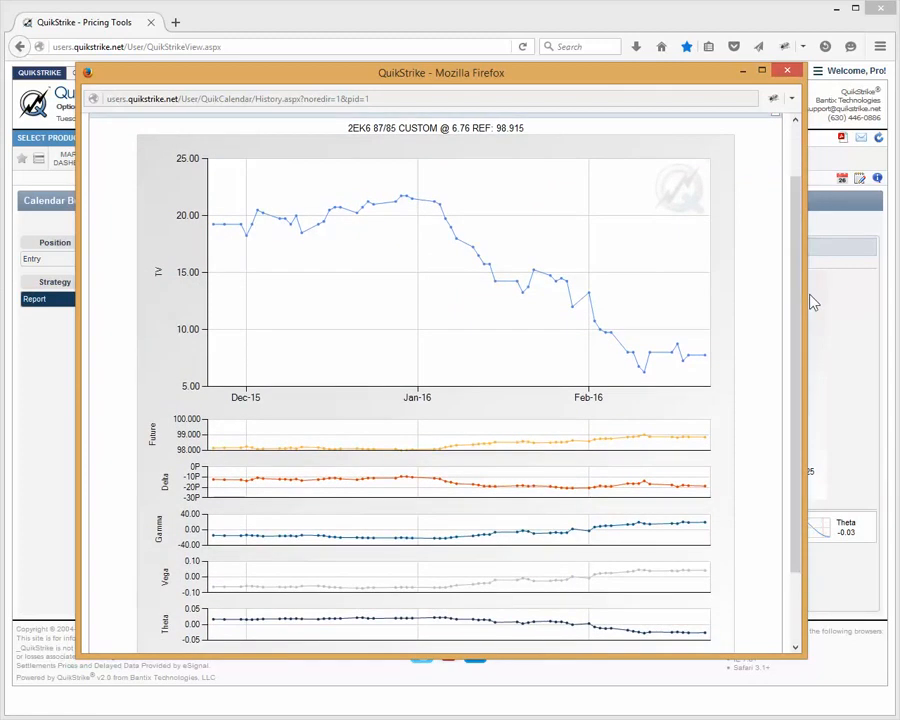
left_click(787, 73)
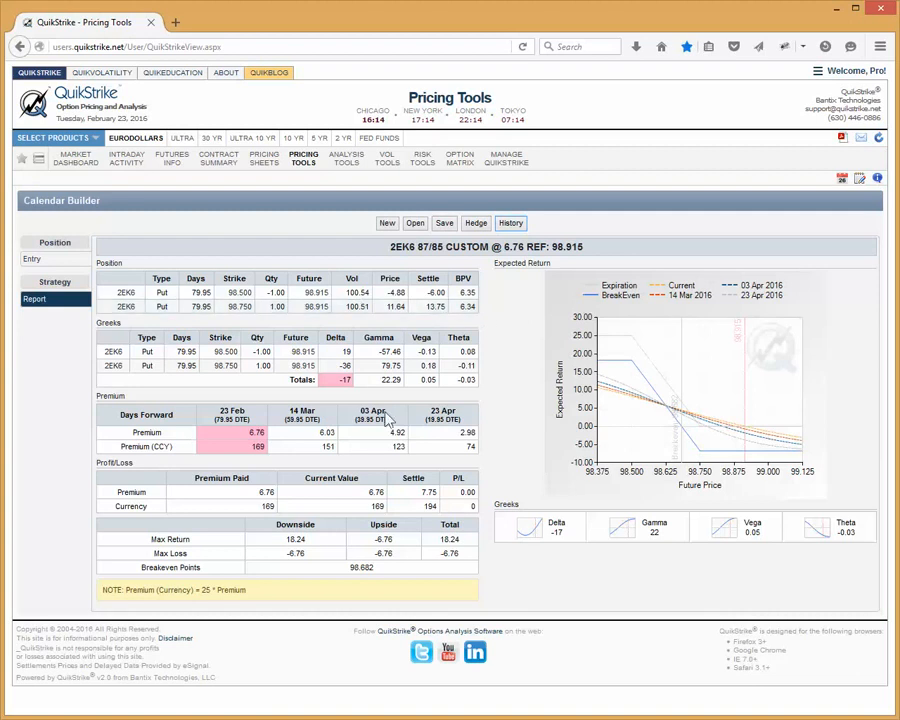
Add a sold 2EM6 98.750 put spread, quantity 1 and 2X width, to the current strategy.
left_click(32, 258)
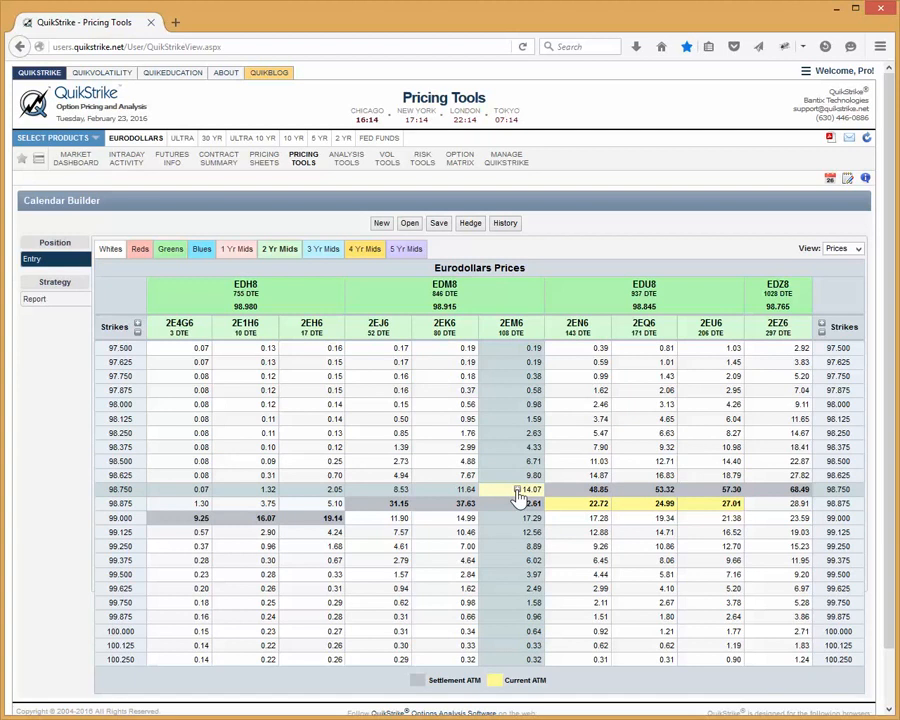
left_click(518, 496)
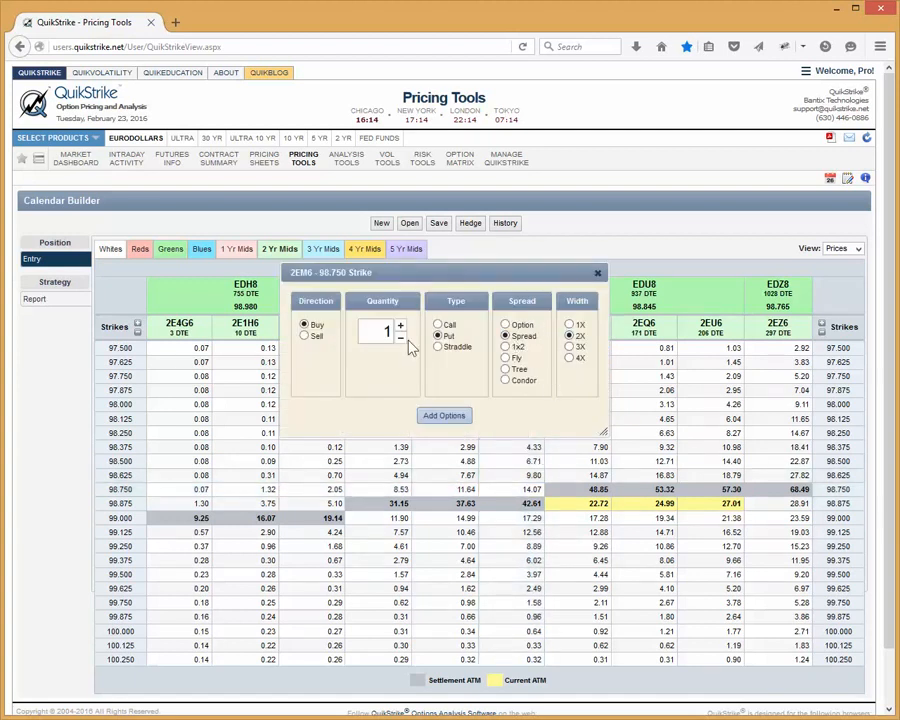
left_click(305, 338)
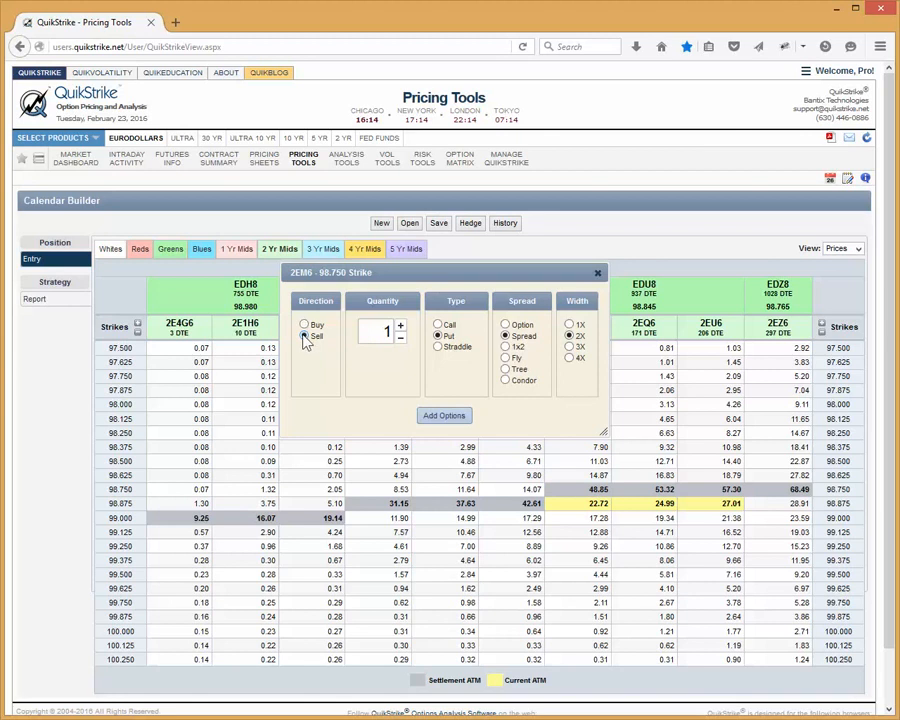
right_click(309, 406)
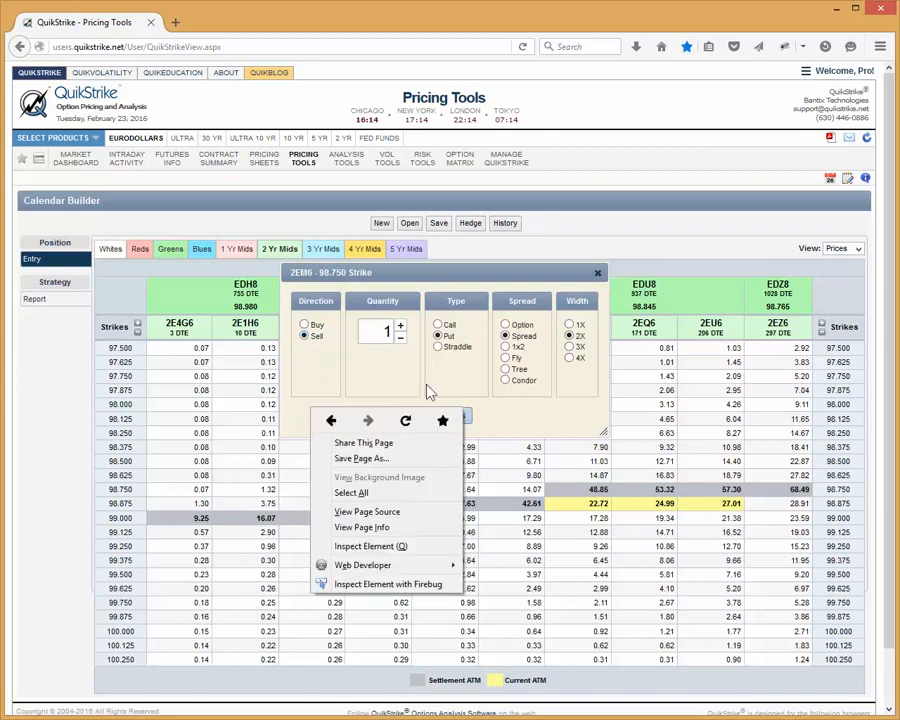
left_click(396, 383)
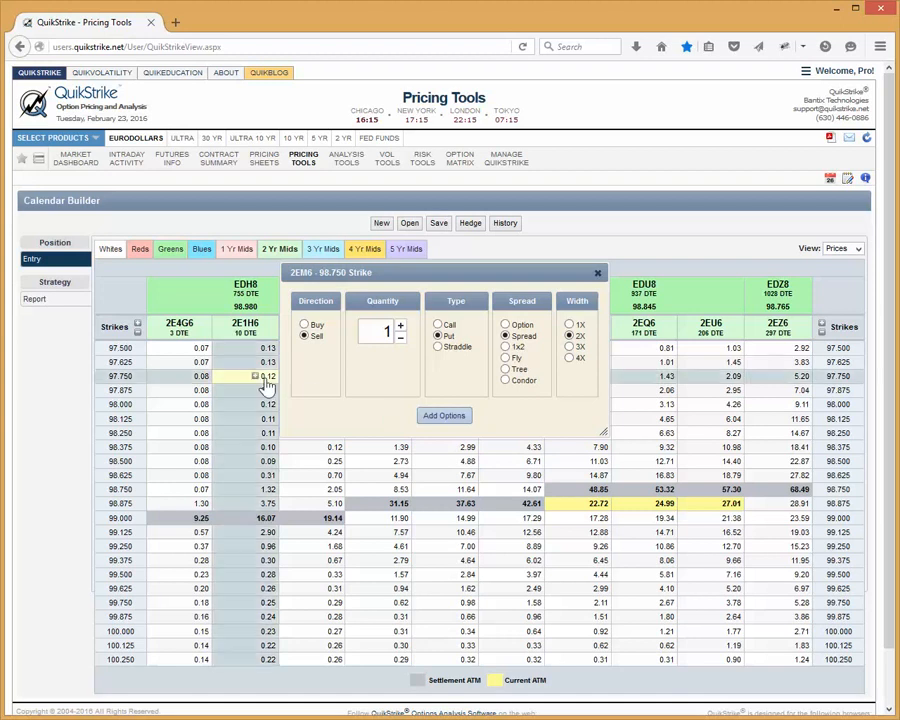
left_click(444, 415)
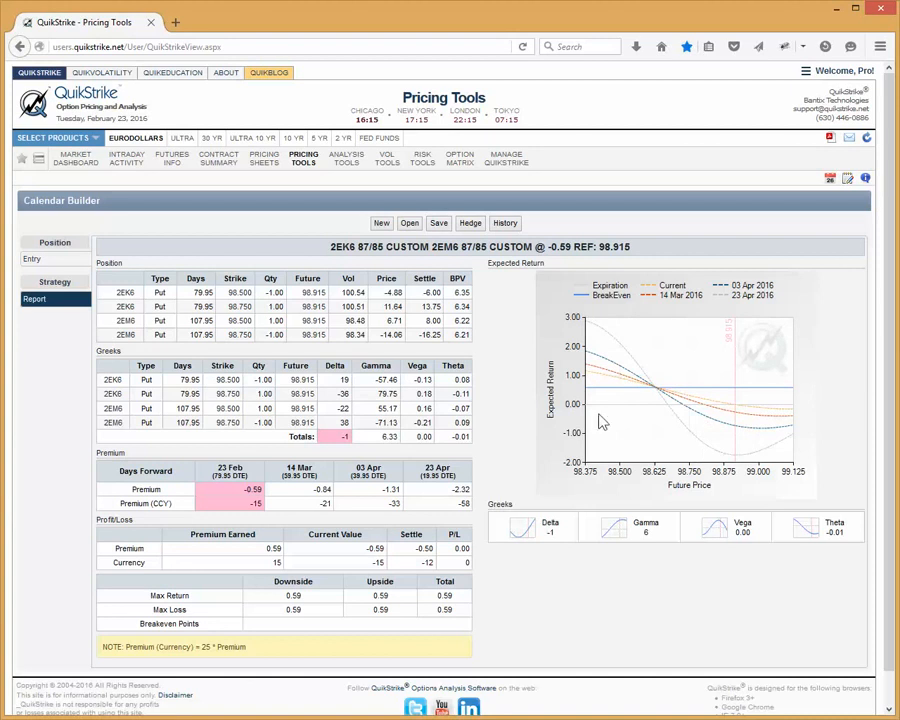
mouse_move(642, 398)
Start a new QuikCalendar, discarding the current one, and add a bought 2EM6 98.875 straddle, quantity 1.
left_click(48, 265)
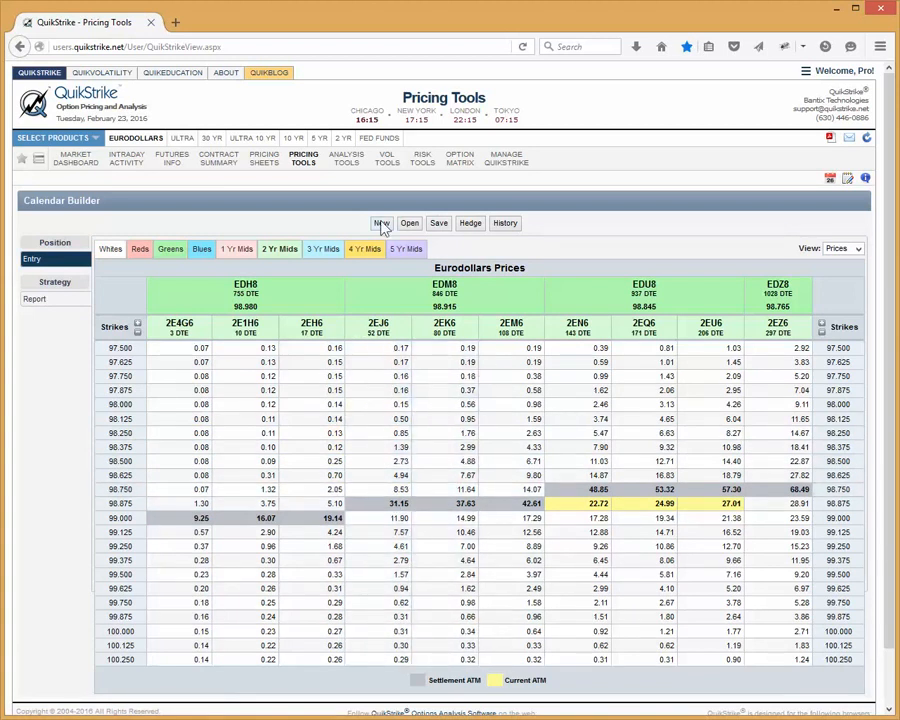
left_click(381, 225)
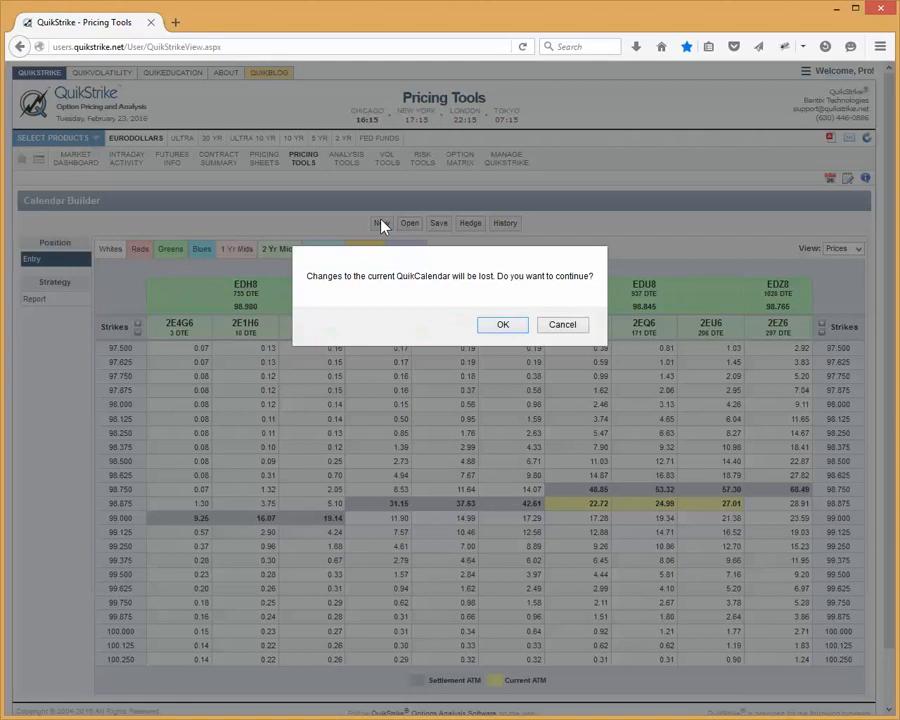
left_click(503, 327)
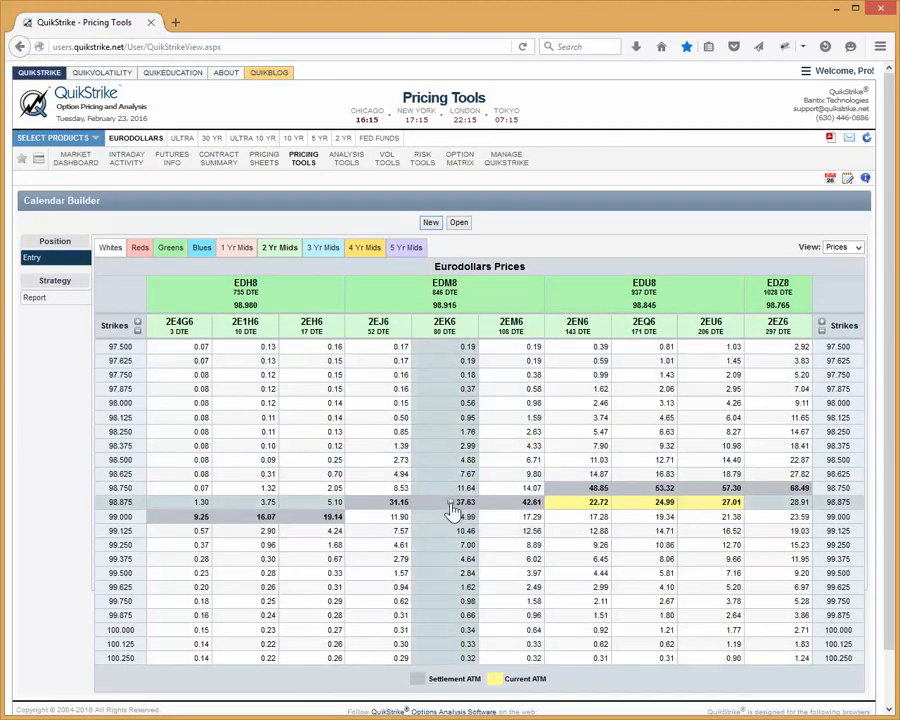
left_click(448, 503)
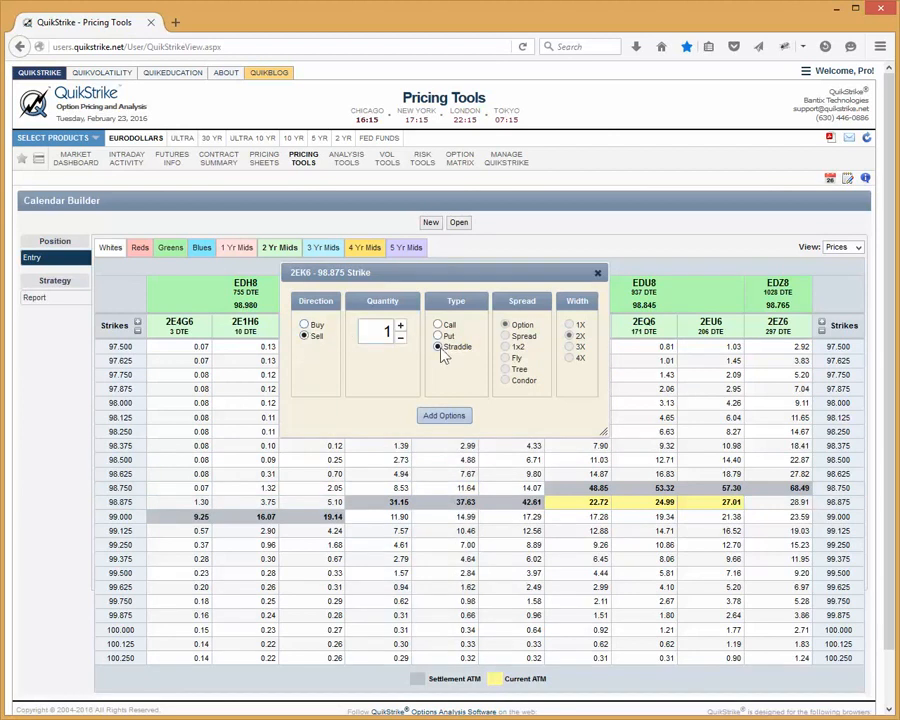
left_click(304, 325)
left_click(445, 417)
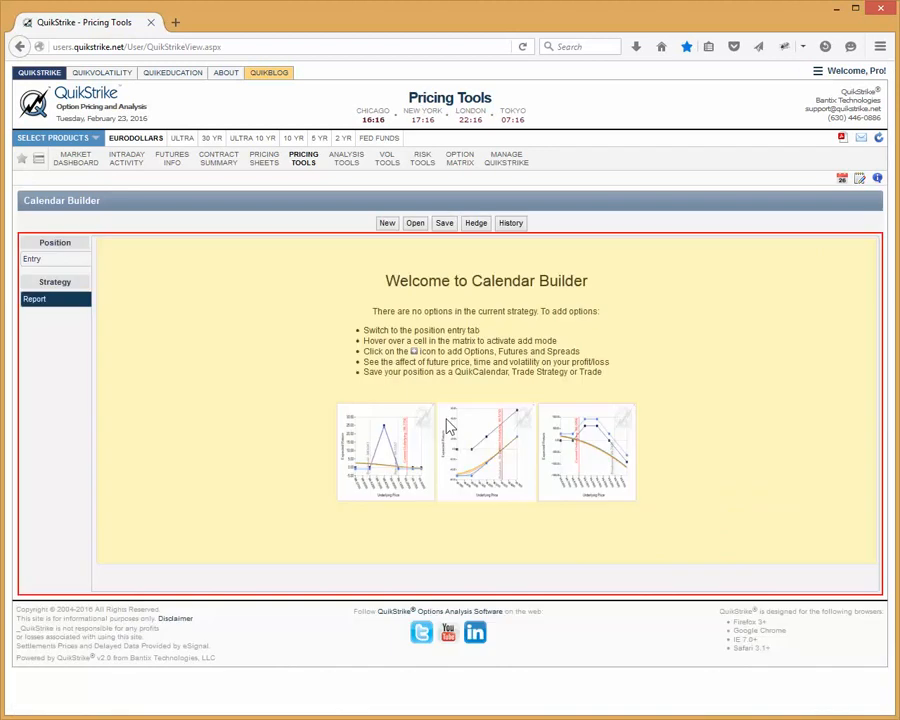
Add a sold 2EK6 98.875 straddle, quantity 1, to complete the straddle calendar.
left_click(30, 259)
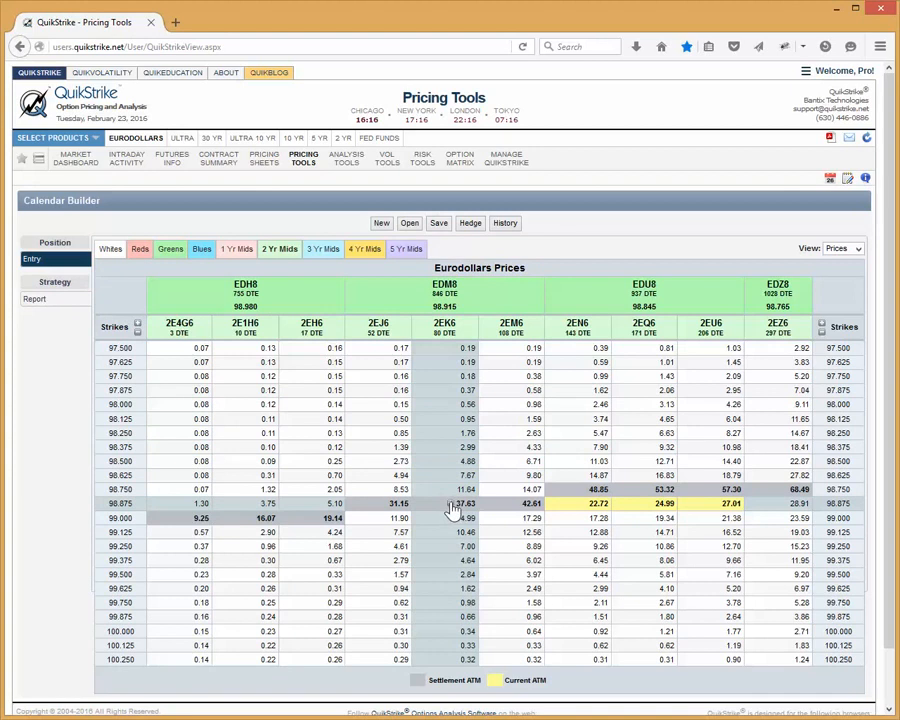
left_click(452, 508)
left_click(305, 336)
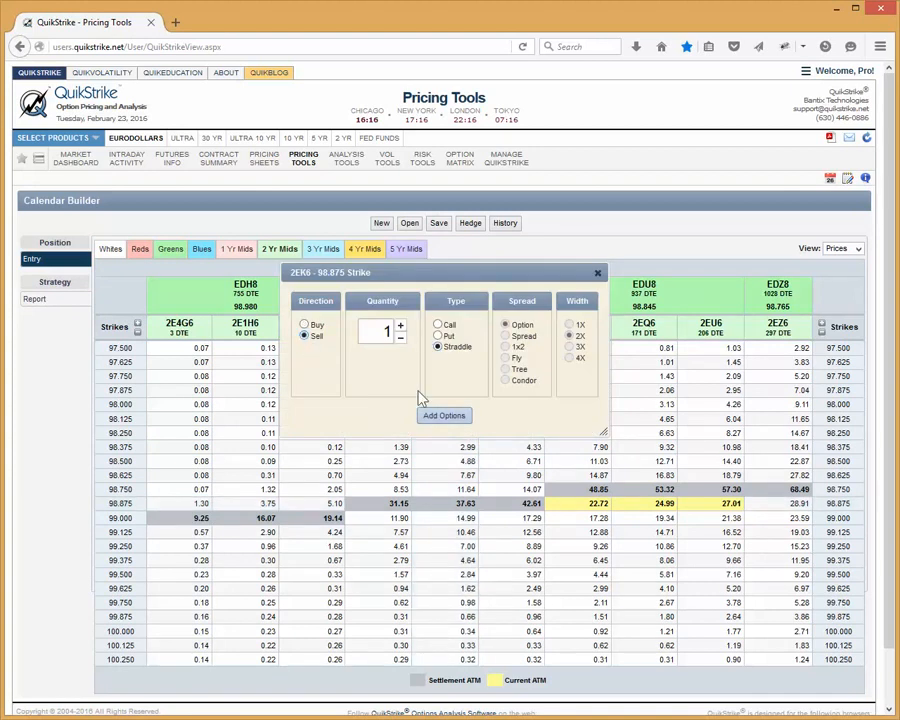
left_click(440, 415)
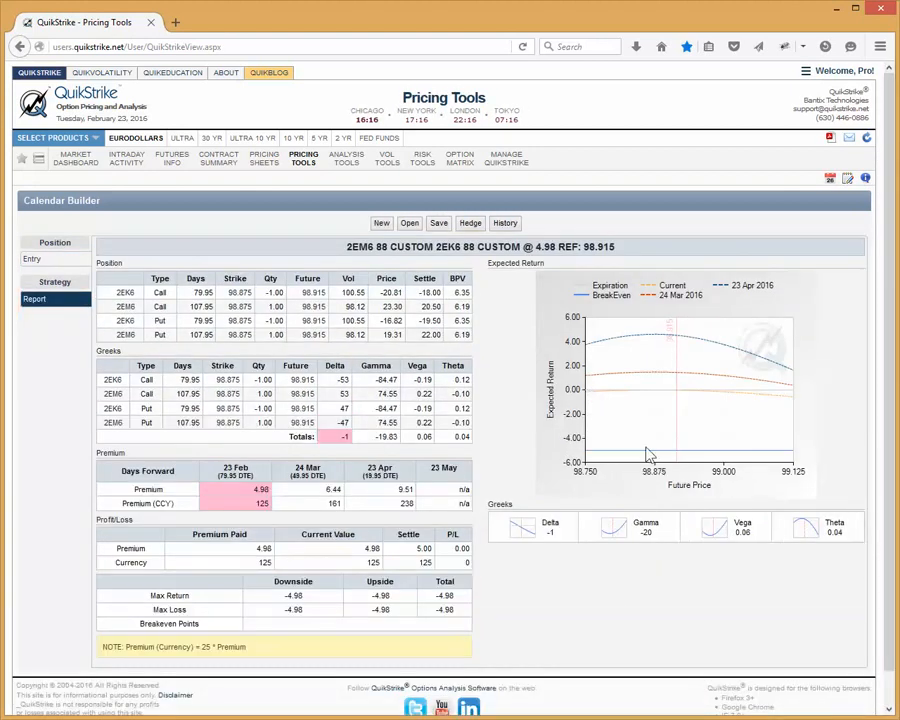
Replace the straddle calendar with a new QuikCalendar containing a bought 2EK6 98.750 put spread, quantity 1, 2X width.
left_click(382, 225)
left_click(497, 324)
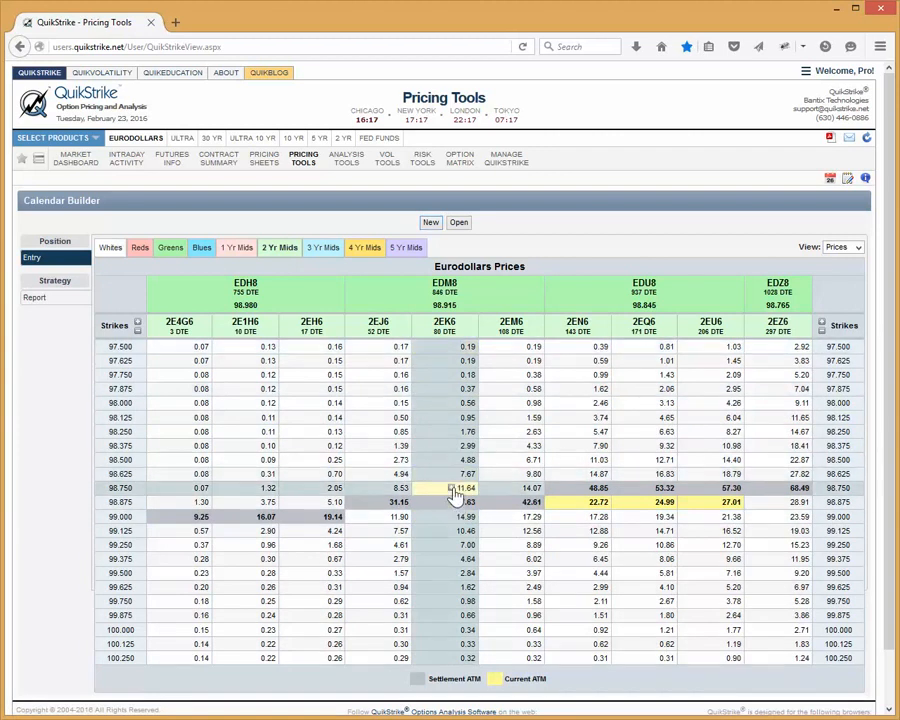
left_click(452, 489)
left_click(304, 326)
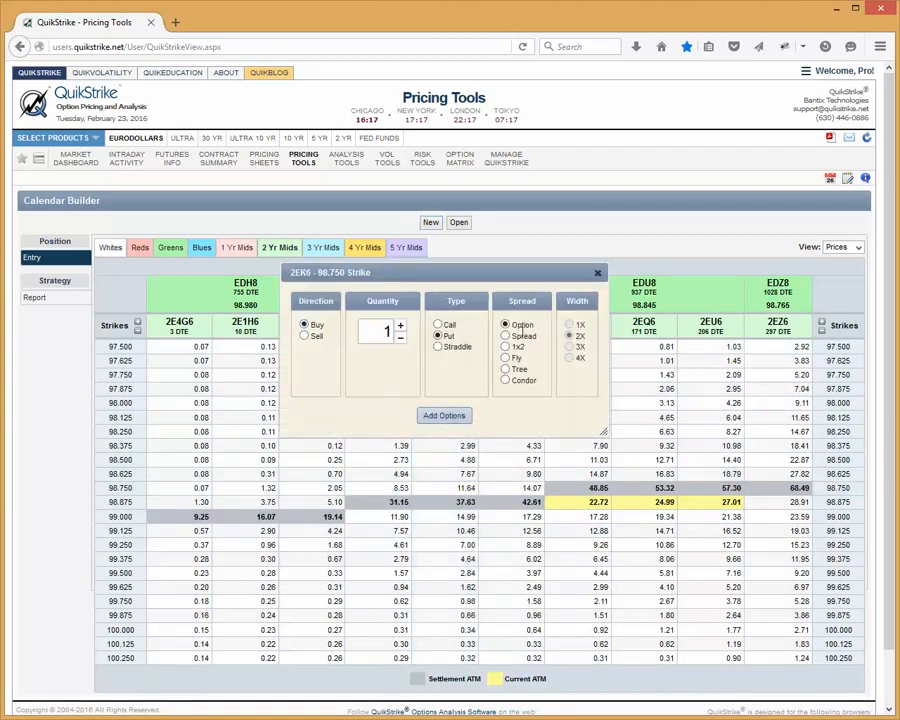
left_click(505, 336)
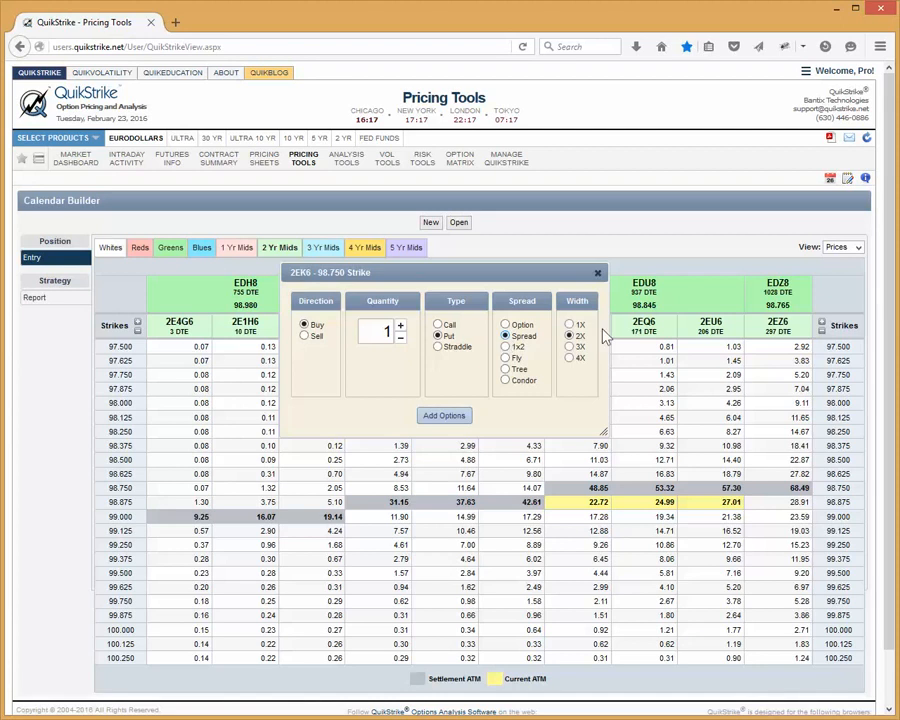
left_click(458, 417)
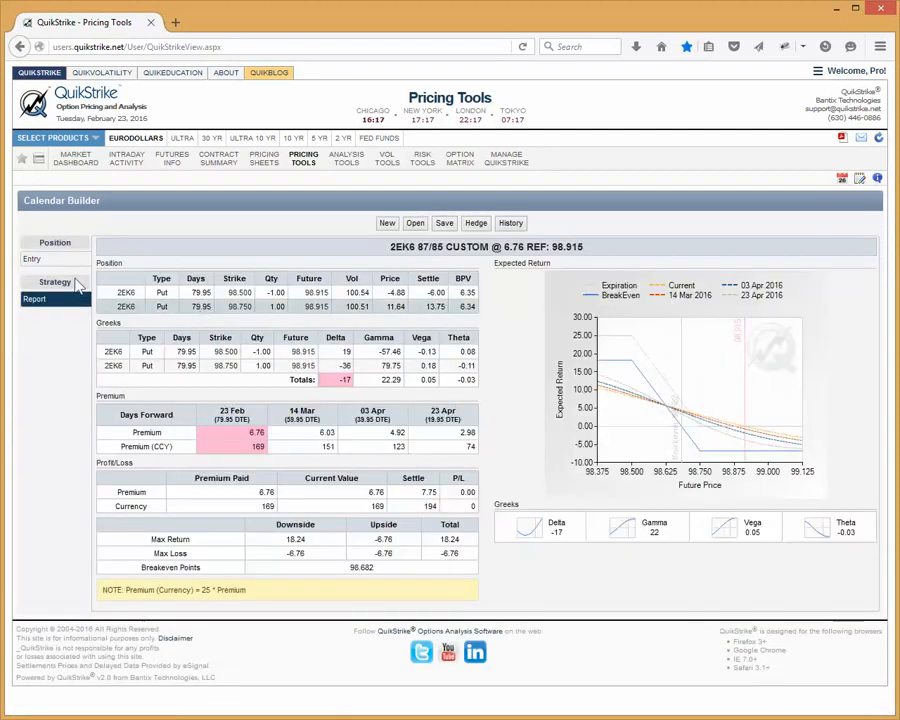
From the 3 Yr Mids matrix, add a sold 3EK6 98.500 put spread, quantity 1, 2X width, to the strategy.
left_click(45, 258)
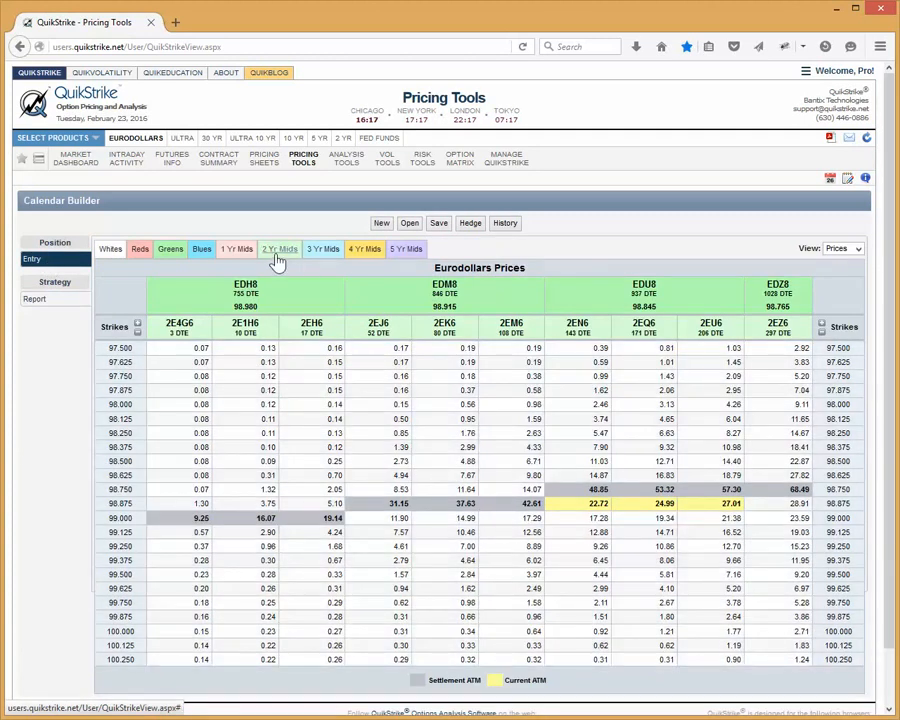
left_click(322, 249)
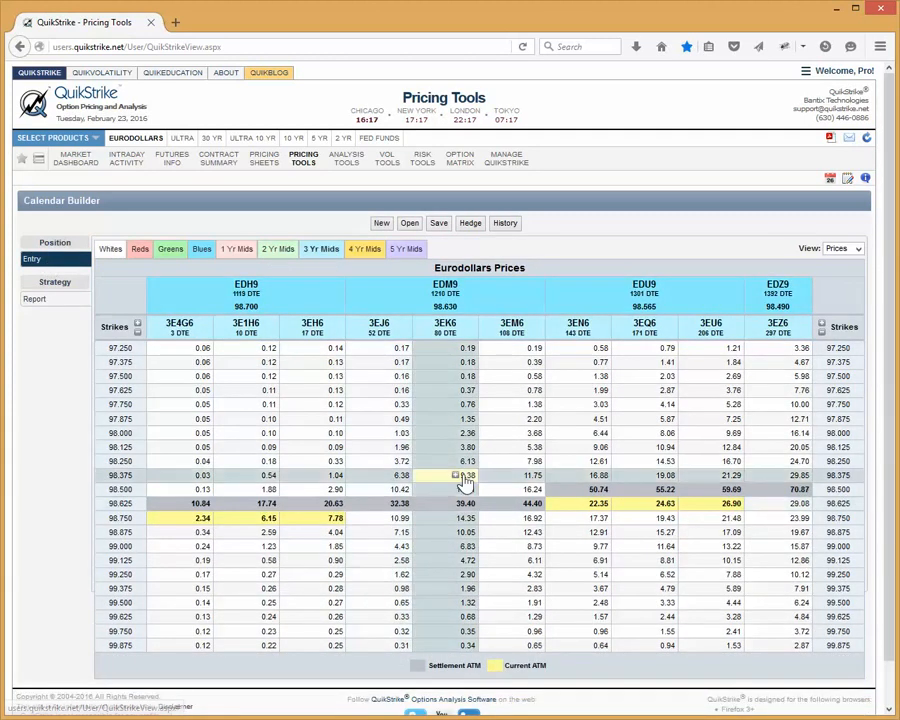
left_click(455, 490)
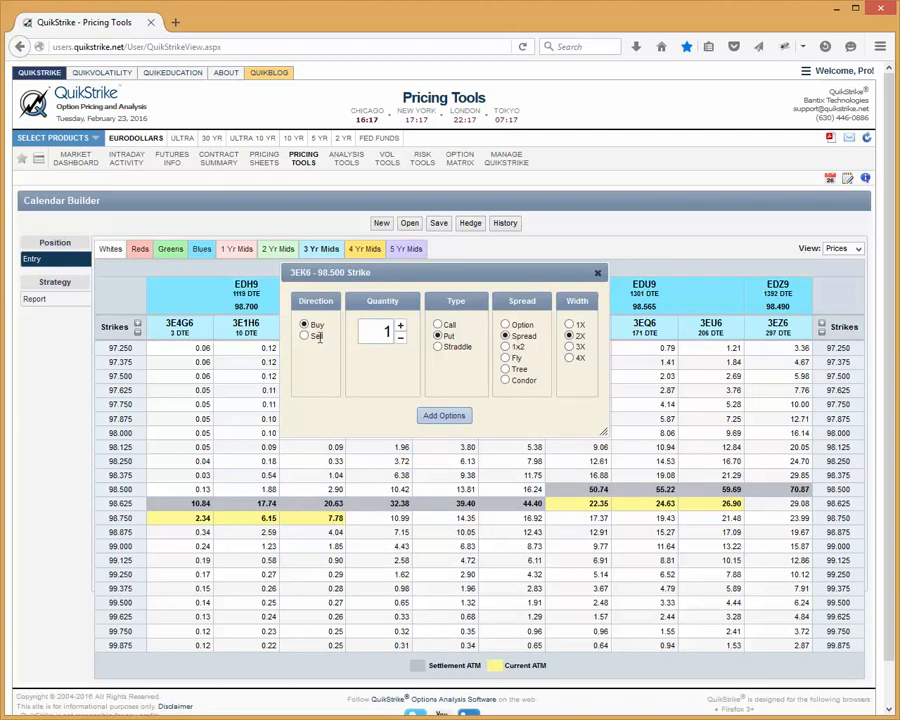
left_click(316, 336)
left_click(446, 416)
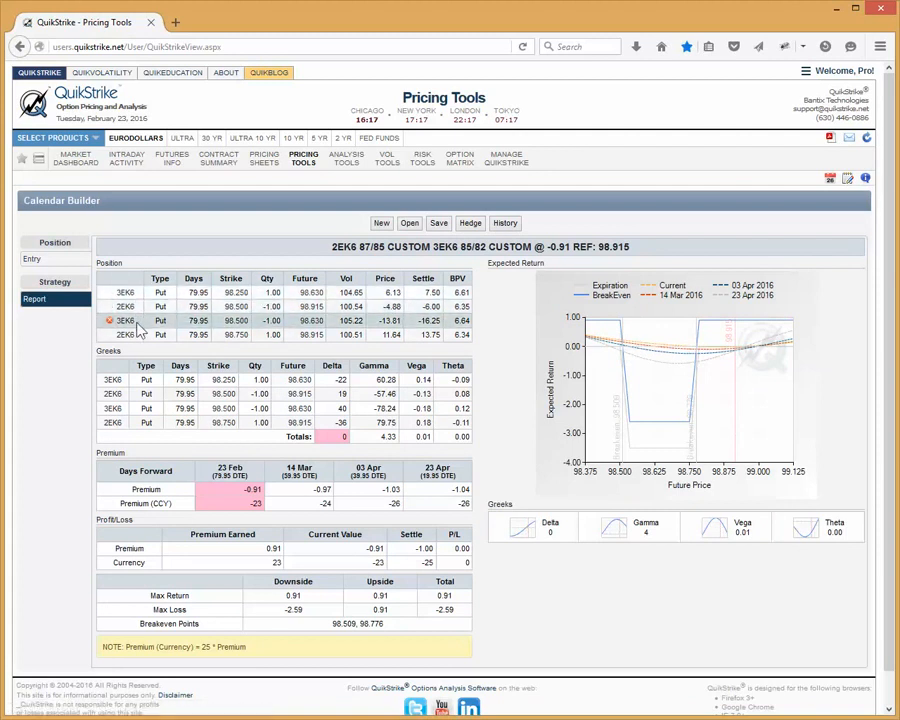
left_click(33, 262)
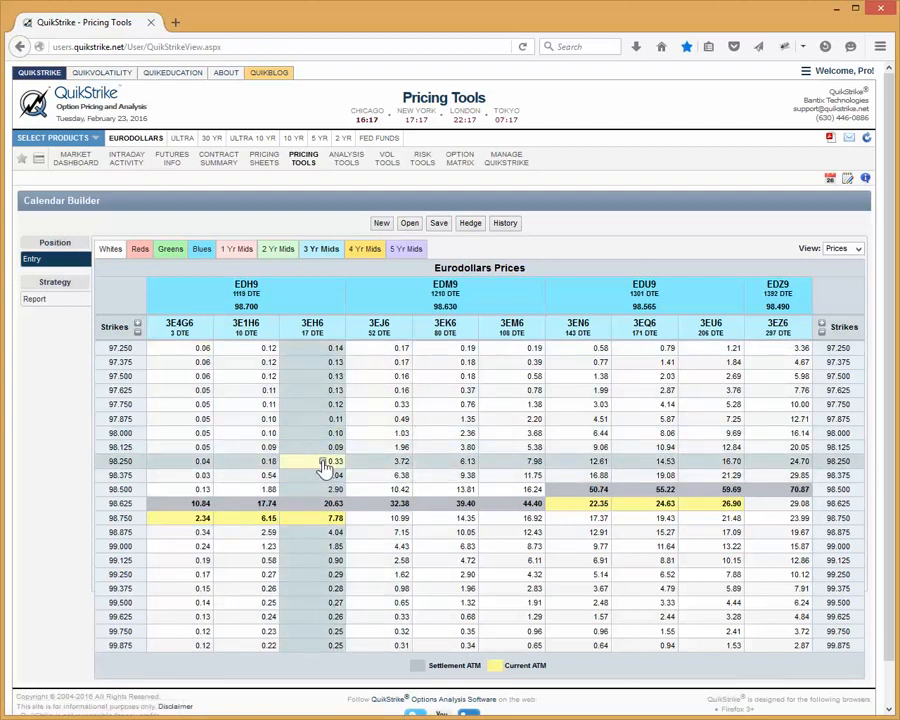
left_click(322, 462)
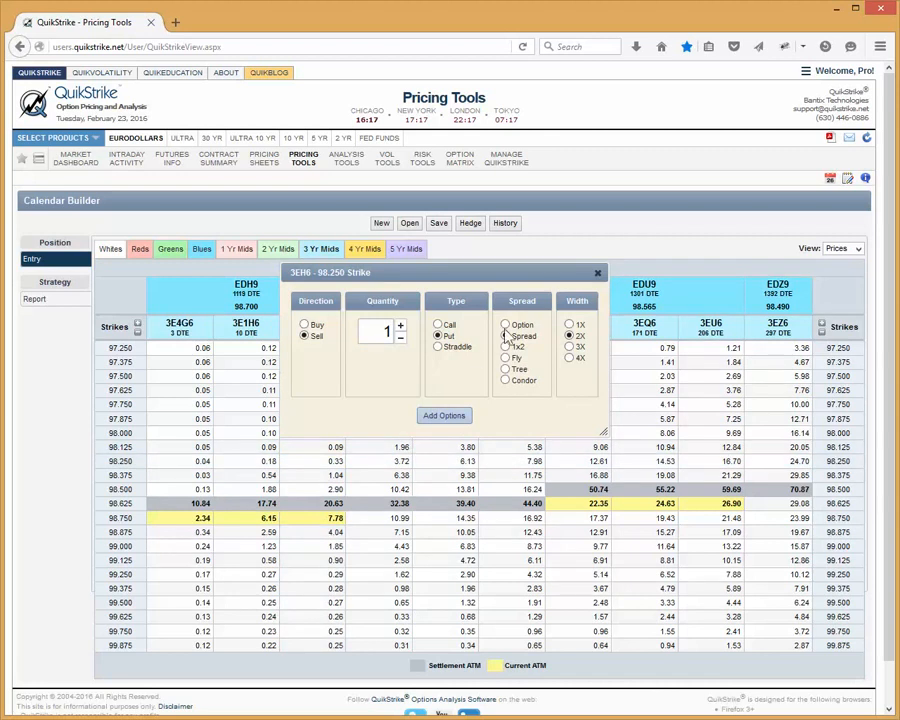
left_click(597, 272)
Start a new QuikCalendar, discarding the current one, and view the option entry settings for the 3EJ6 98.500 strike.
left_click(382, 224)
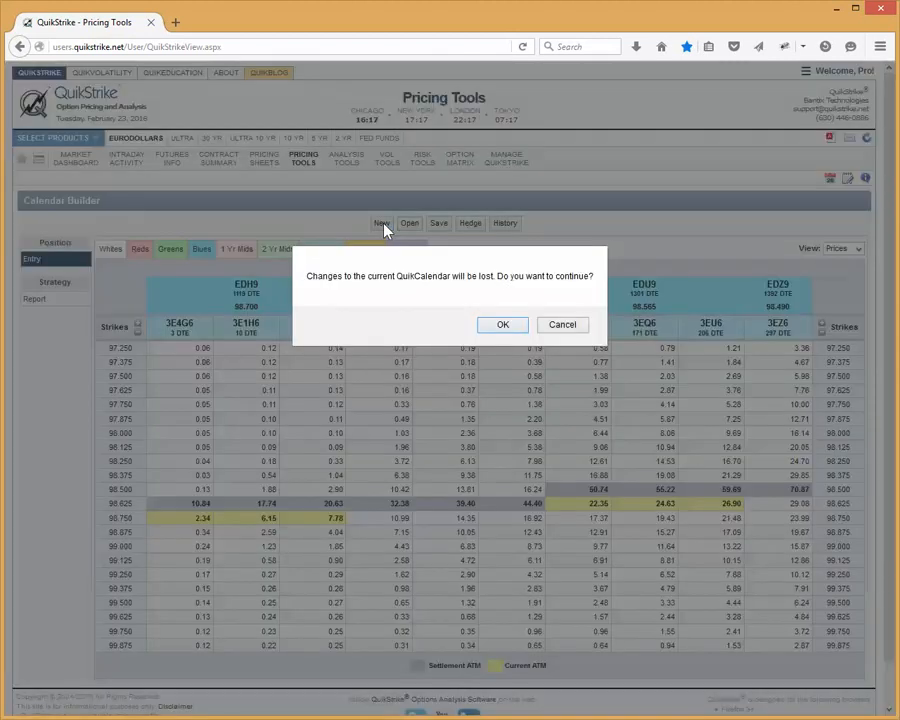
left_click(502, 327)
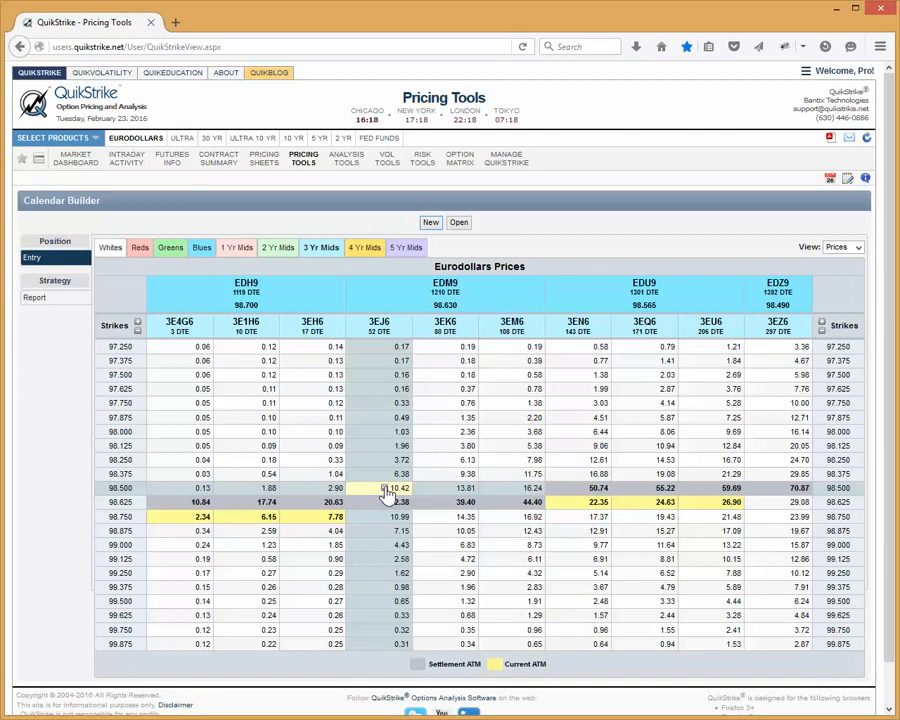
left_click(386, 490)
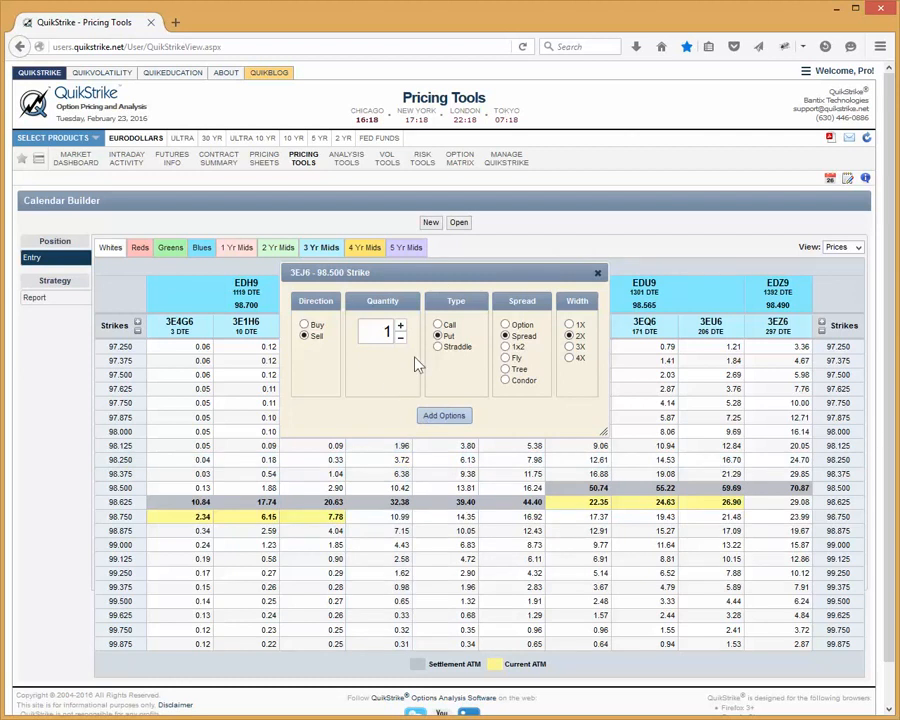
left_click(599, 275)
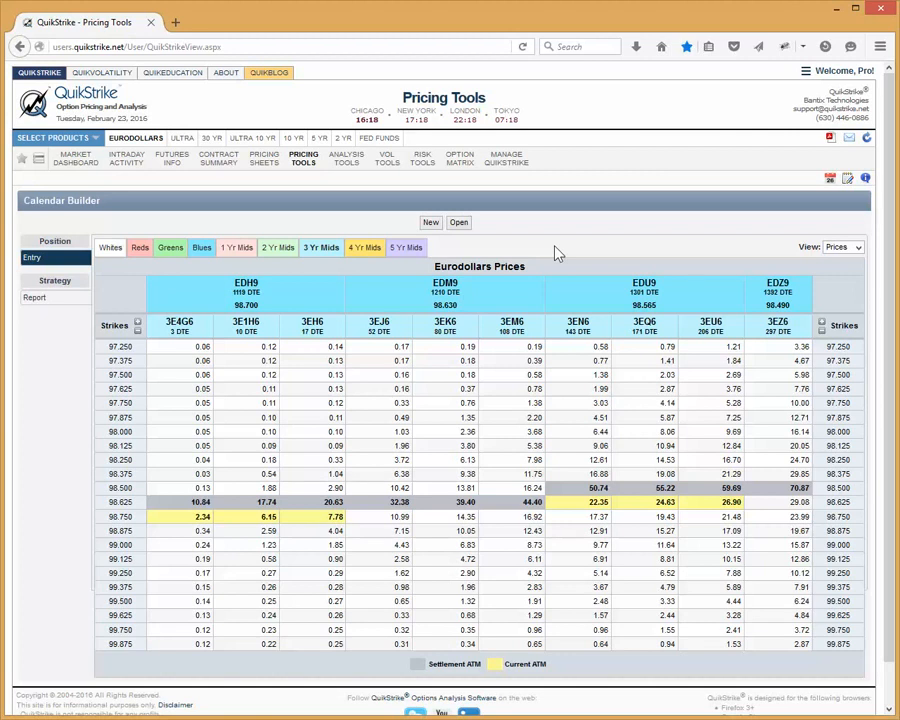
left_click(806, 71)
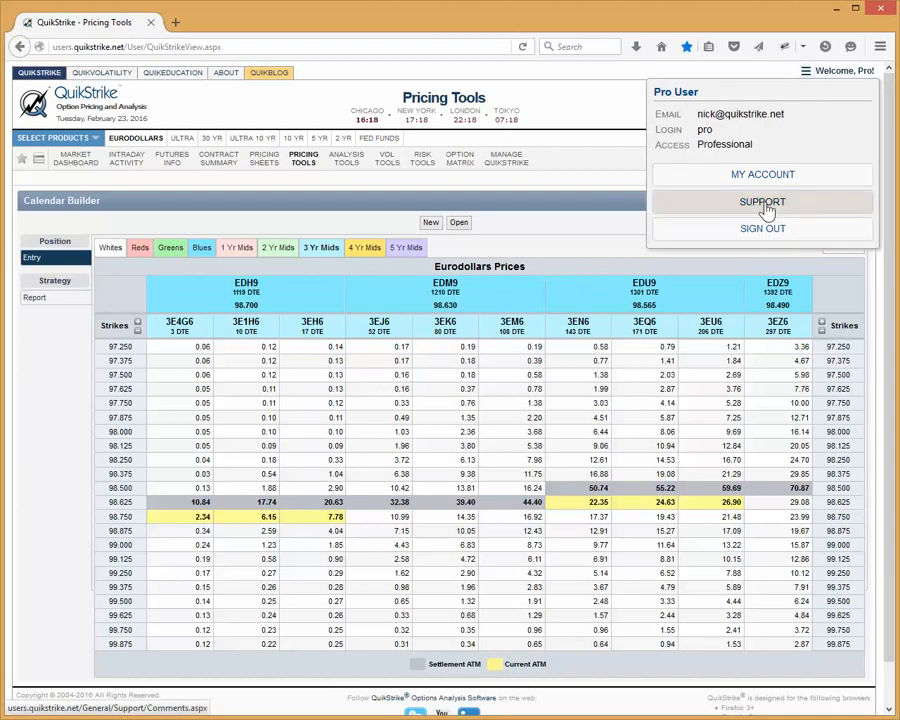
left_click(572, 236)
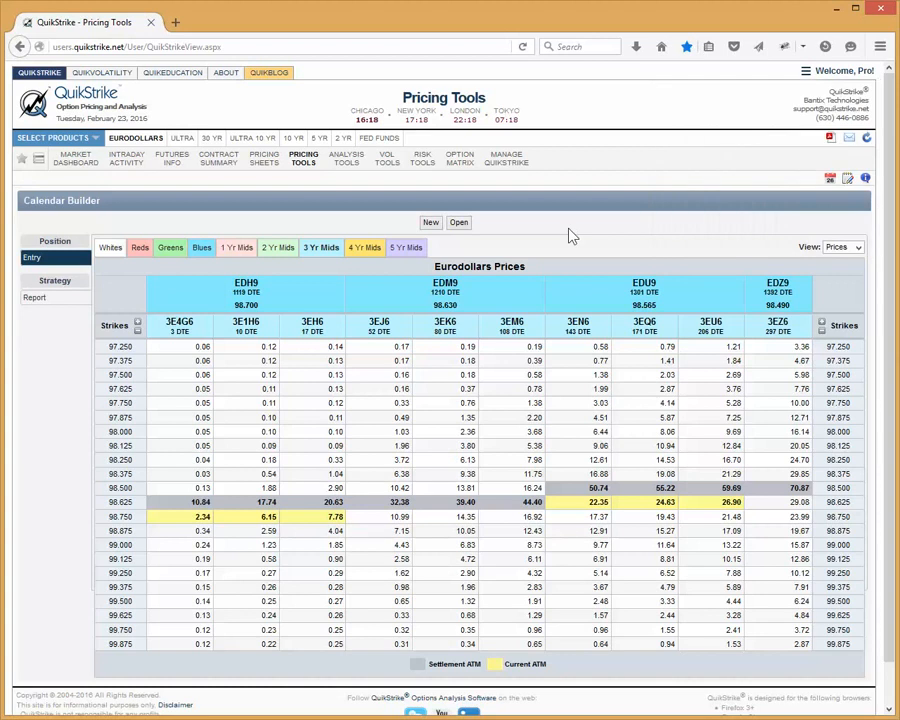